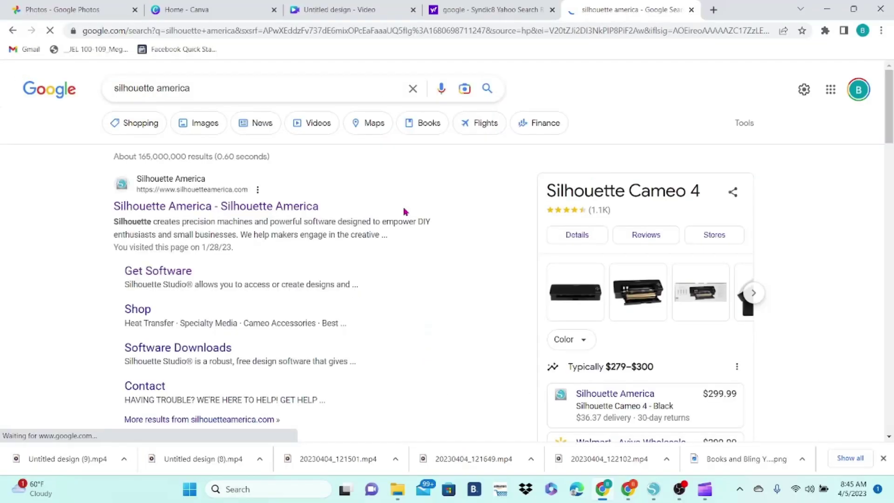
# Go from the search results to the Silhouette Studio edition upgrade pricing on Silhouette America.
pyautogui.click(270, 208)
pyautogui.moveTo(421, 87)
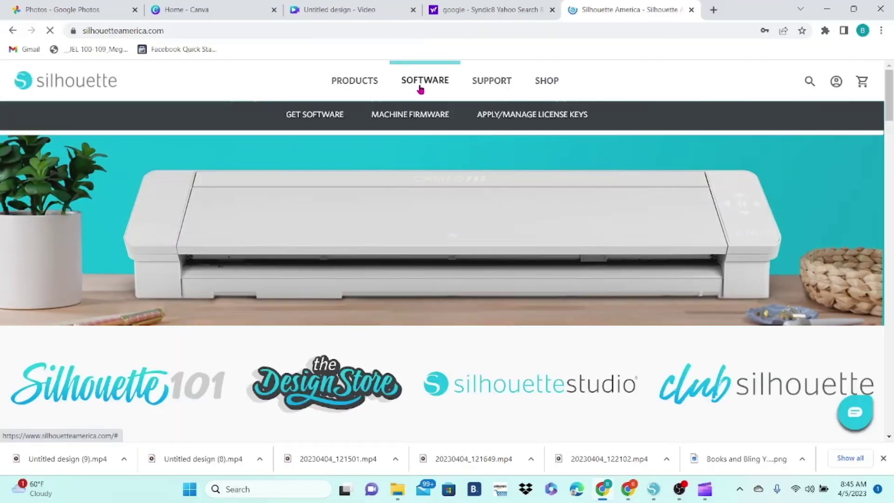
pyautogui.click(338, 122)
pyautogui.click(325, 266)
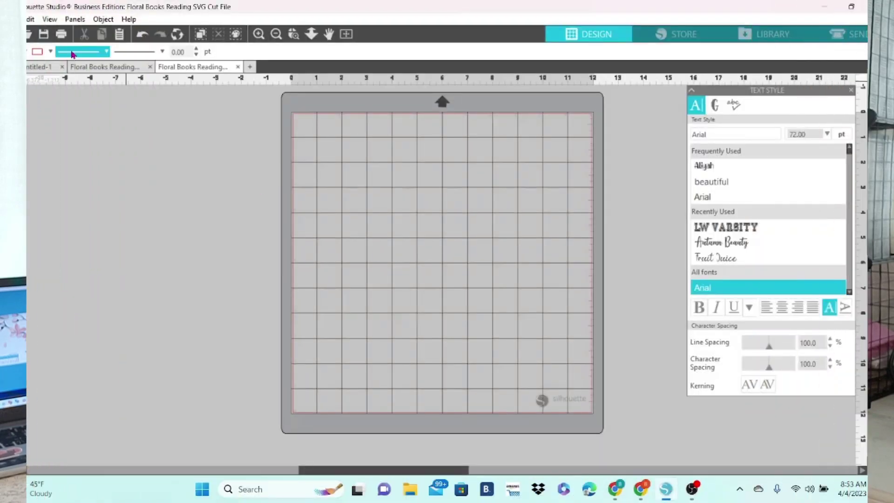
# Reopen the recent file Floral Books Reading SVG Cut File.
pyautogui.click(15, 23)
pyautogui.moveTo(40, 77)
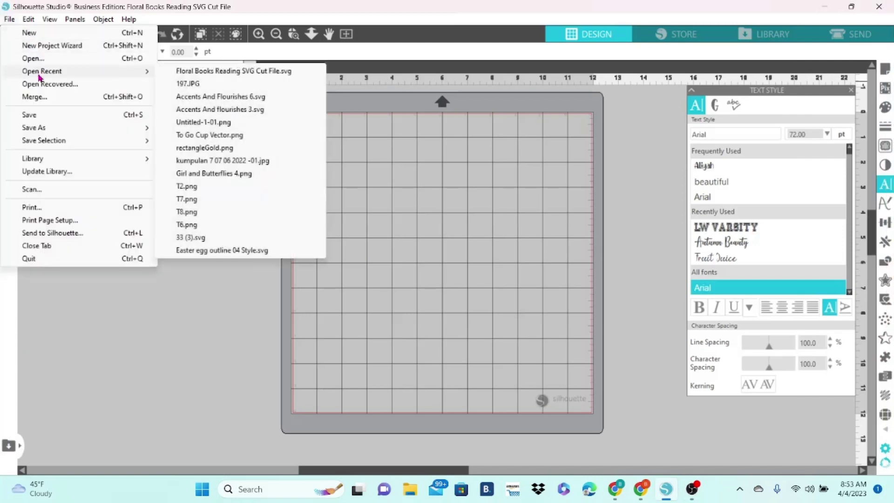
pyautogui.click(176, 73)
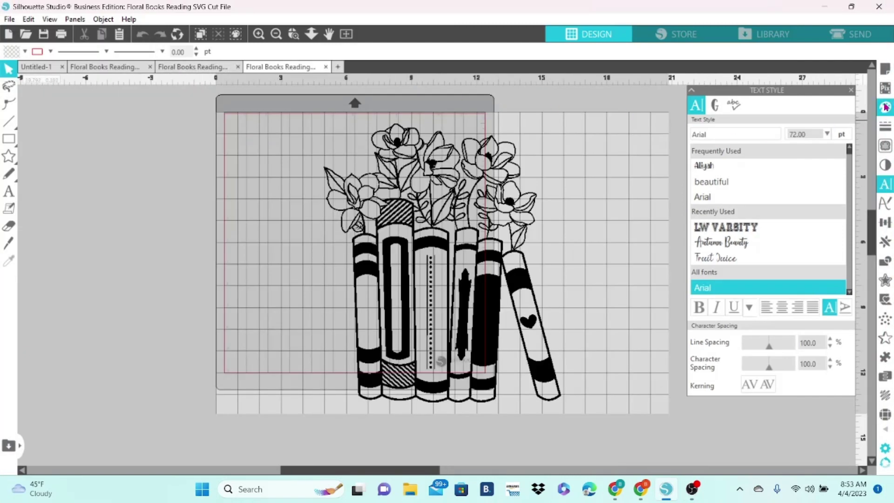
# Set the page's media size to 12x12.
pyautogui.click(885, 71)
pyautogui.click(838, 180)
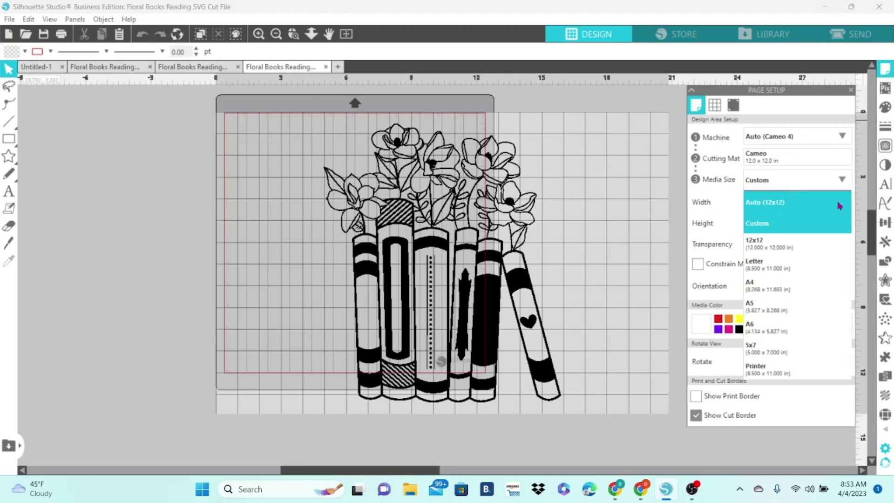
pyautogui.click(791, 204)
# Shrink the floral books design to about half size and park it left of the mat.
pyautogui.click(653, 303)
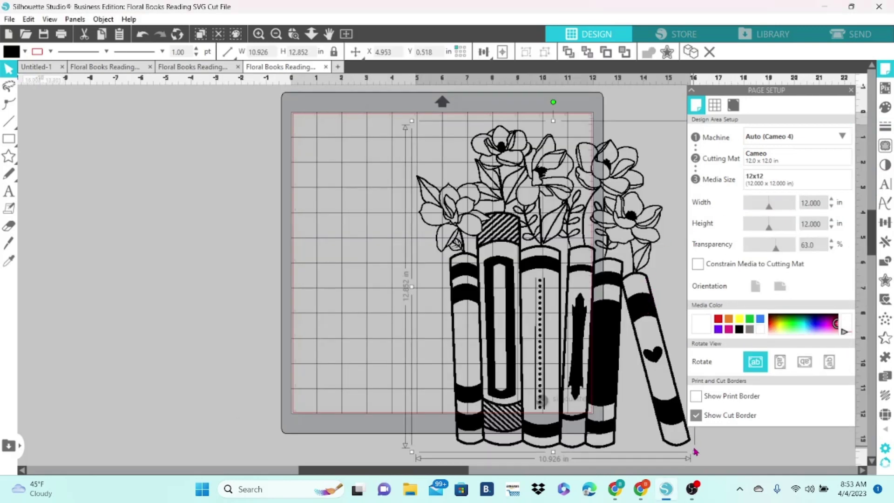
pyautogui.moveTo(694, 452); pyautogui.dragTo(559, 301)
pyautogui.moveTo(460, 250); pyautogui.dragTo(142, 272)
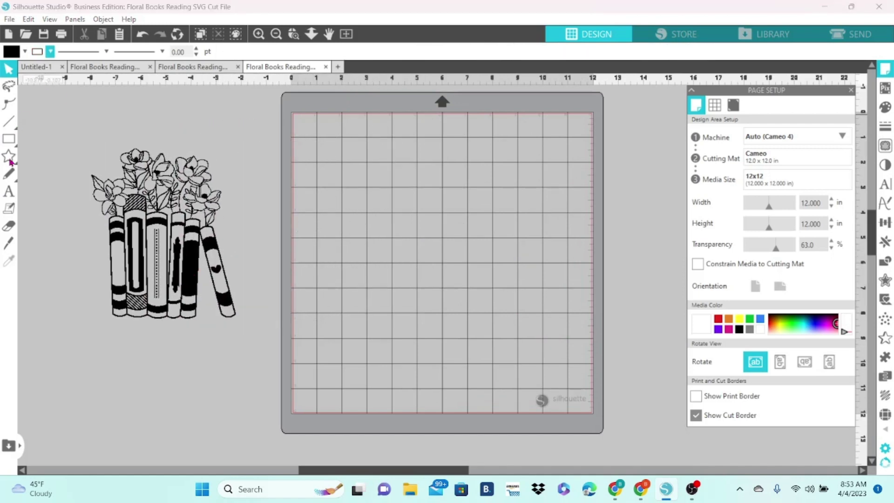
# Add the text 'BOOKS AND' near the mat's upper left.
pyautogui.click(9, 192)
pyautogui.click(329, 188)
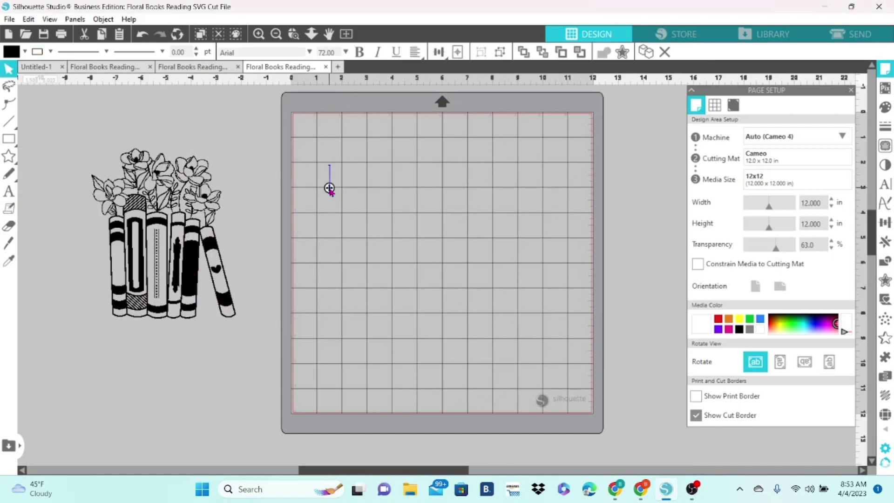
pyautogui.write('BOOKS AND')
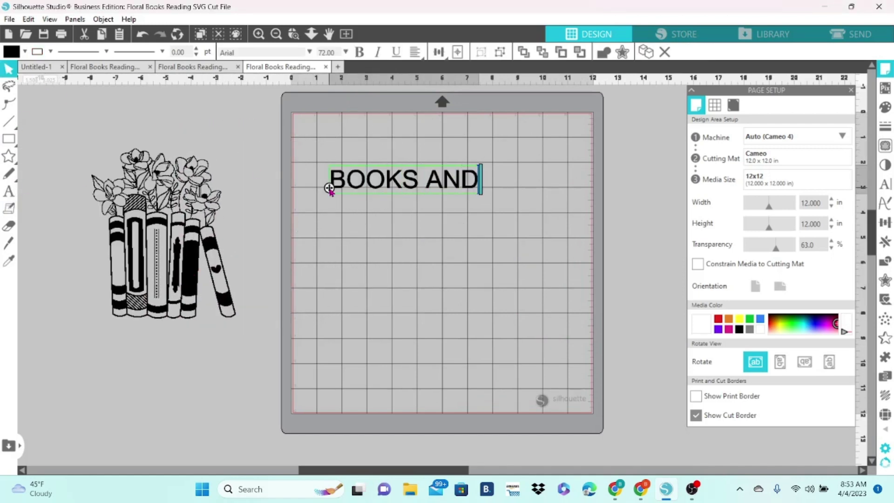
pyautogui.press('Escape')
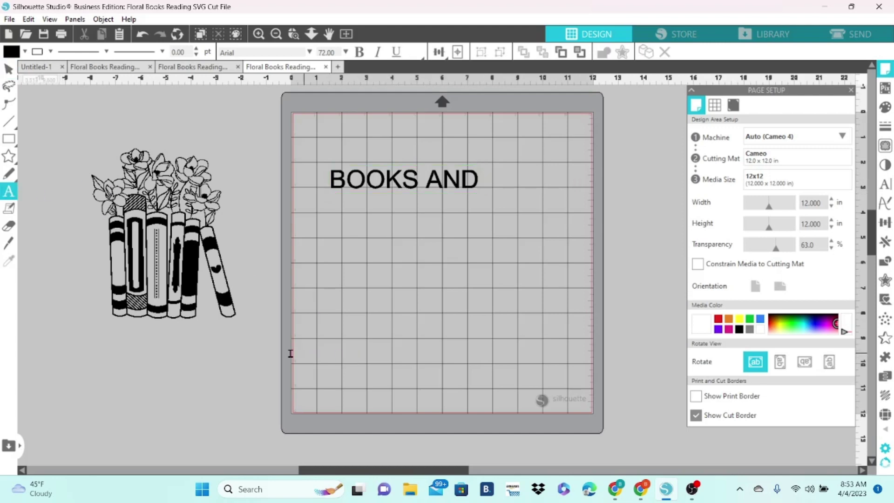
# Add 'IT'S JUST KINDA MY THING...' near the lower left, widened to one line.
pyautogui.click(276, 352)
pyautogui.write("IT'S ")
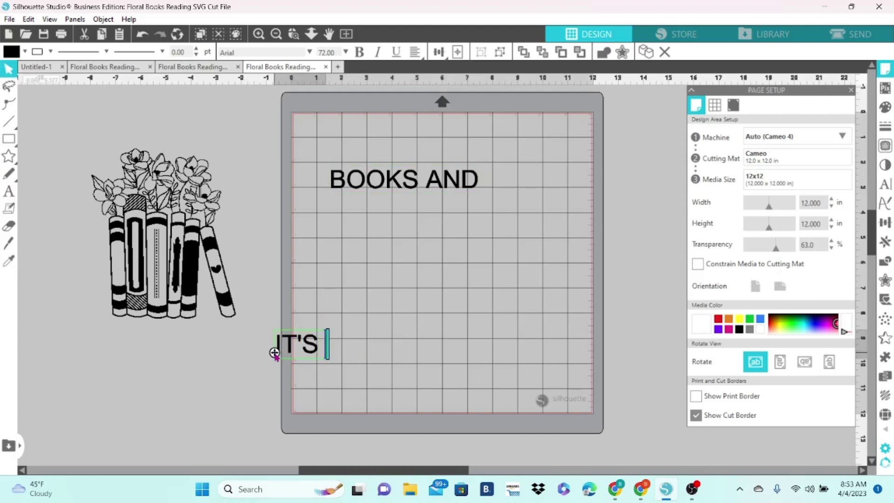
pyautogui.write('JUST KINDA MY')
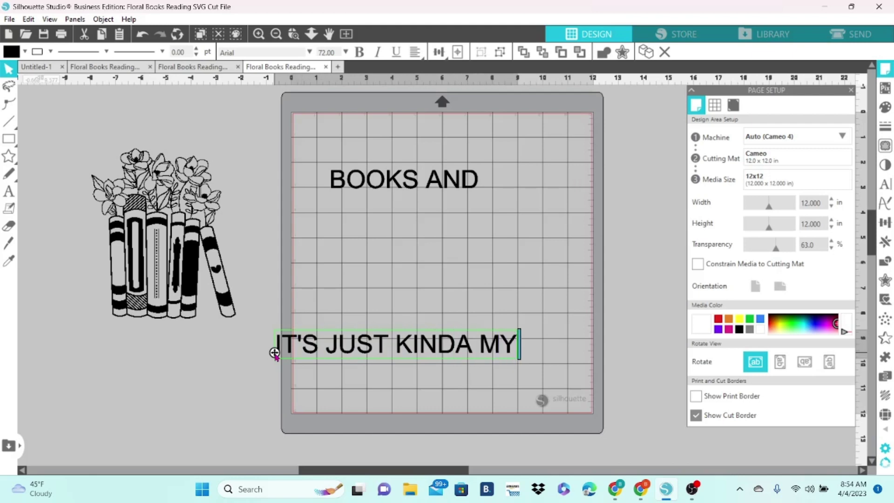
pyautogui.write(' THING...')
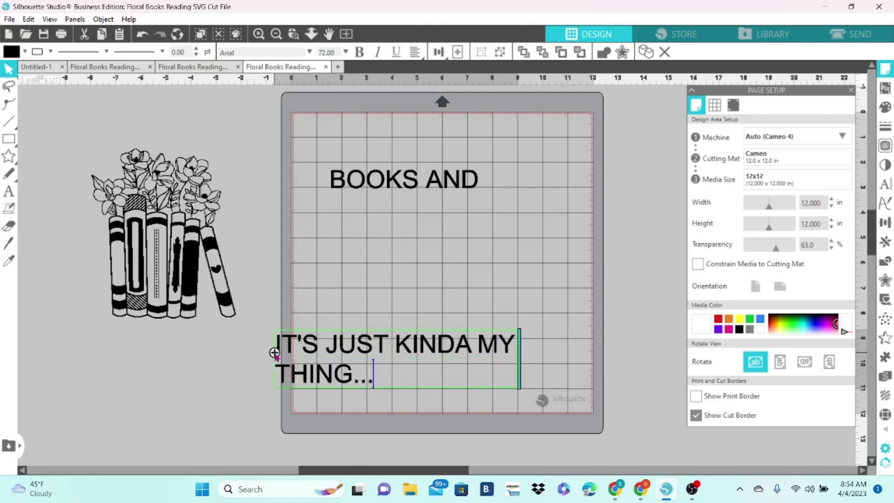
pyautogui.moveTo(519, 367); pyautogui.dragTo(675, 388)
pyautogui.click(335, 253)
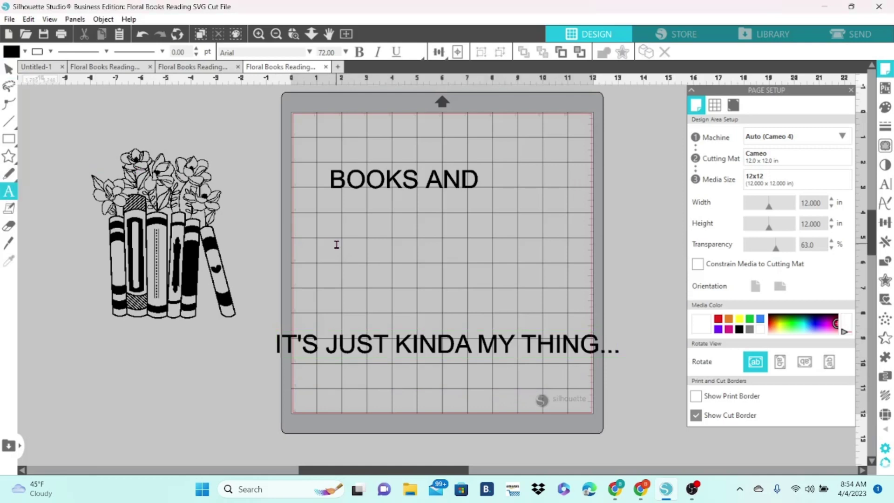
# Add the word 'bling' below BOOKS AND, then select BOOKS AND.
pyautogui.click(336, 244)
pyautogui.write('bling')
pyautogui.click(437, 191)
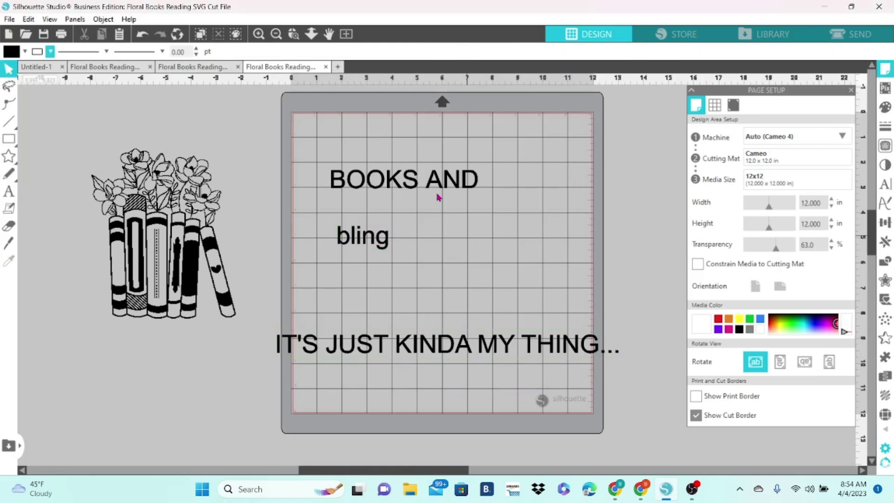
pyautogui.click(438, 189)
# Set BOOKS AND and the quote in LW Varsity, keeping the quote on one line.
pyautogui.keyDown('shift'); pyautogui.click(465, 347); pyautogui.keyUp('shift')
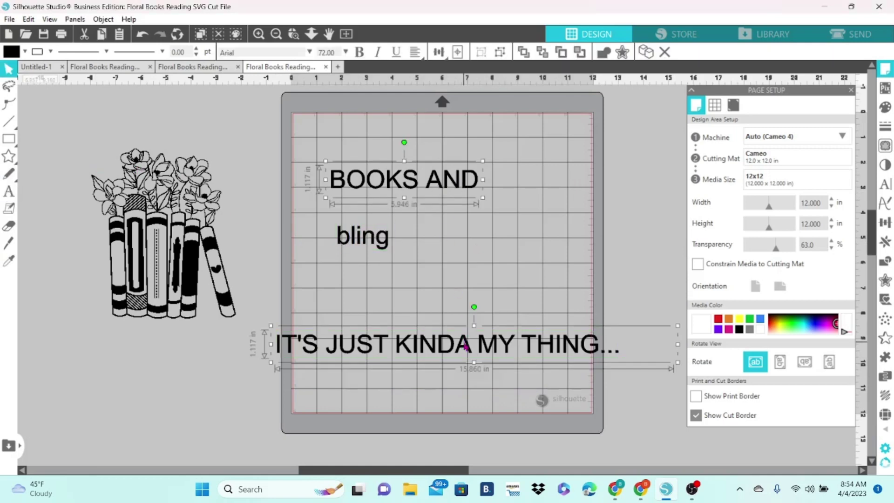
pyautogui.click(881, 189)
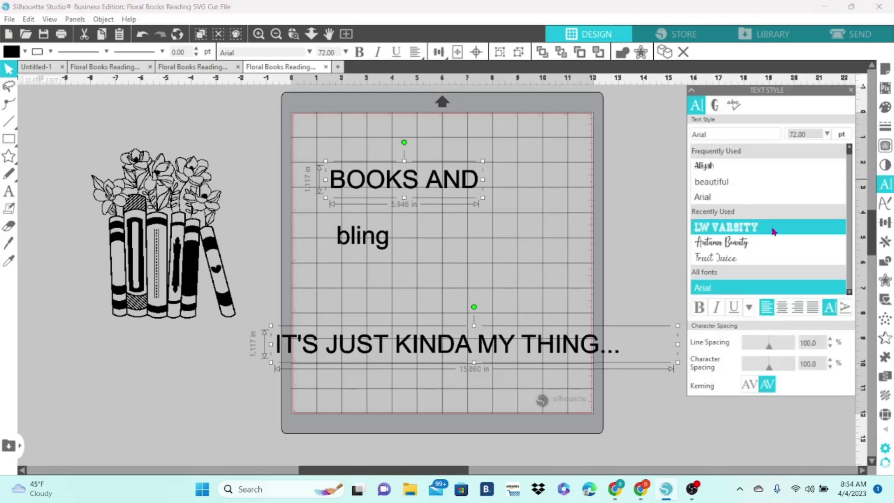
pyautogui.click(745, 227)
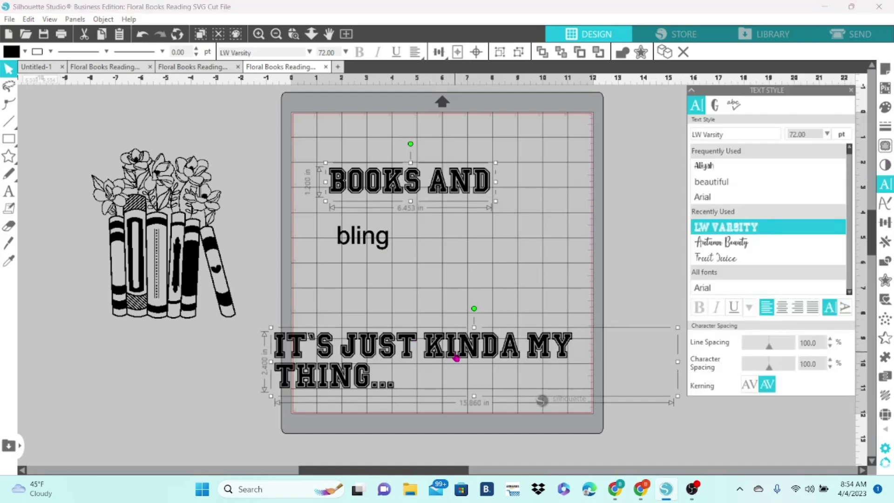
pyautogui.doubleClick(456, 358)
pyautogui.moveTo(676, 362); pyautogui.dragTo(717, 375)
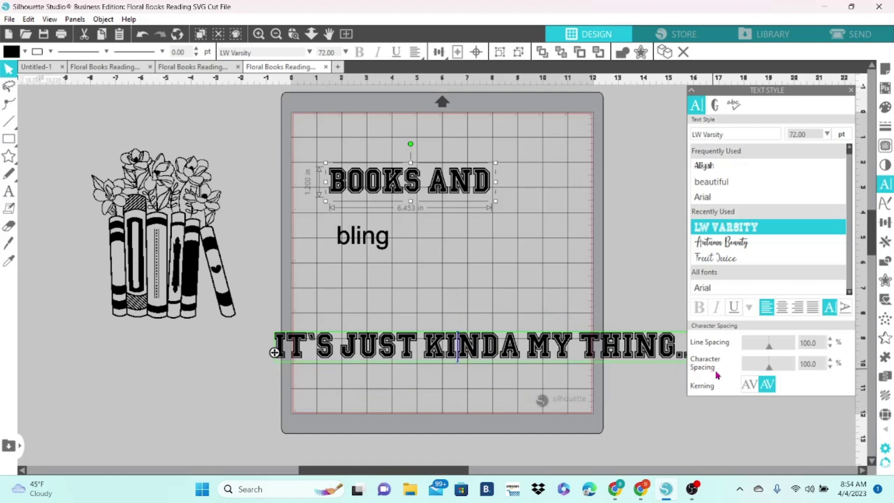
pyautogui.click(602, 386)
# Set bling in Autumn Beauty, enlarge it on the right, and align BOOKS AND with it.
pyautogui.click(383, 244)
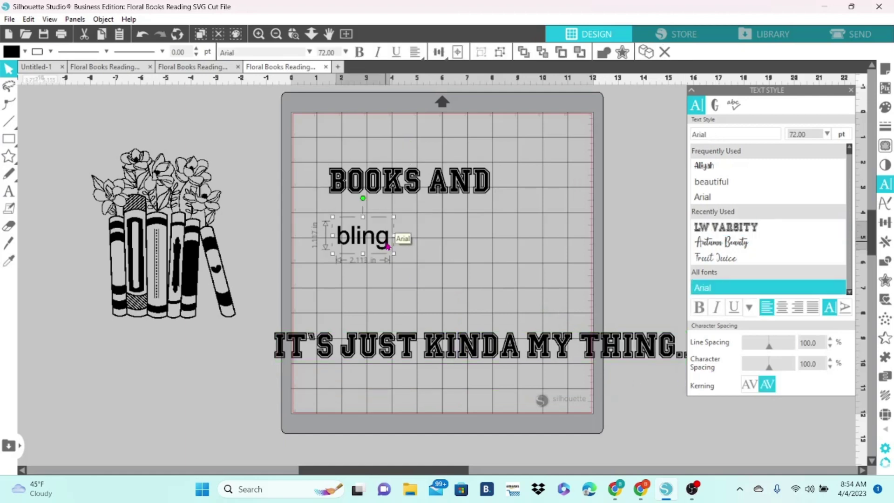
pyautogui.click(699, 243)
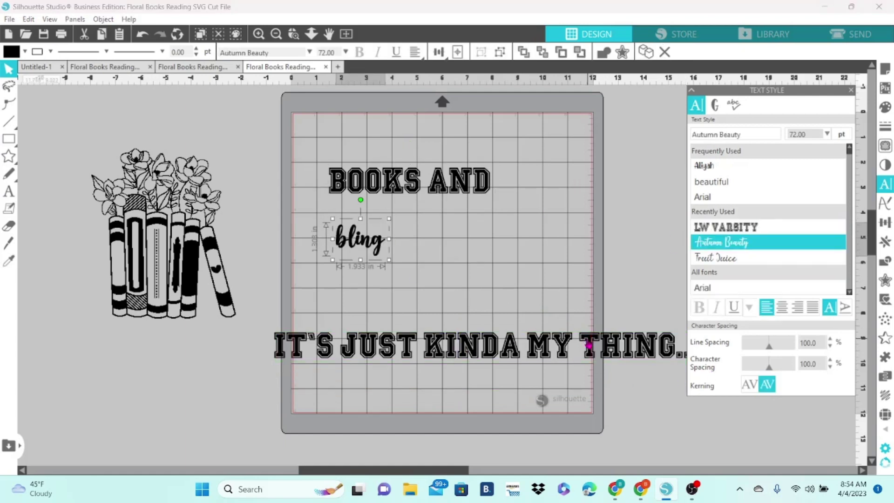
pyautogui.moveTo(589, 344); pyautogui.dragTo(553, 345)
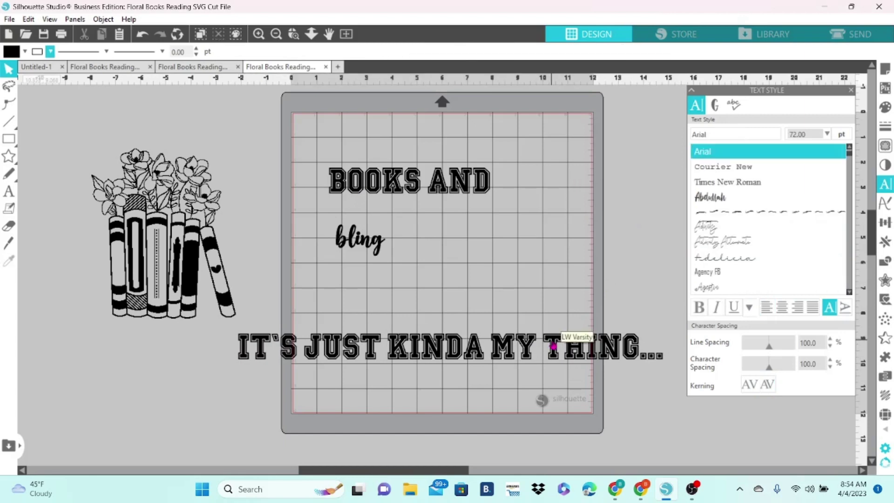
pyautogui.click(382, 246)
pyautogui.moveTo(395, 268); pyautogui.dragTo(610, 289)
pyautogui.moveTo(462, 193); pyautogui.dragTo(635, 193)
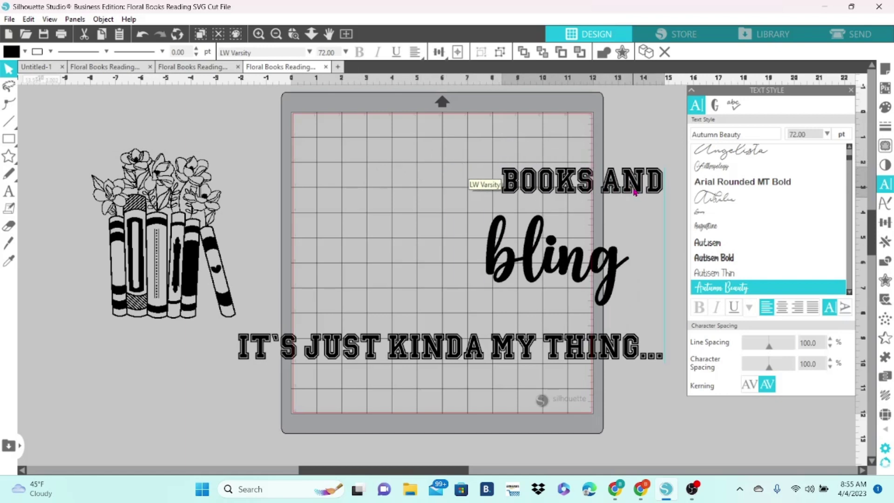
# Center and enlarge the floral books, shrink the quote, widen BOOKS AND to about 7.8 in.
pyautogui.click(425, 228)
pyautogui.moveTo(214, 264); pyautogui.dragTo(441, 256)
pyautogui.click(237, 372)
pyautogui.moveTo(239, 372); pyautogui.dragTo(332, 352)
pyautogui.click(355, 261)
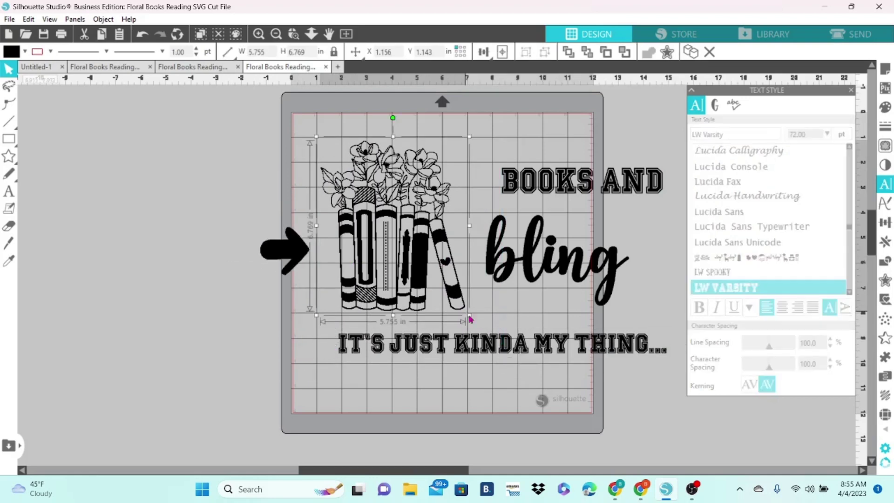
pyautogui.moveTo(471, 320); pyautogui.dragTo(497, 309)
pyautogui.moveTo(561, 183); pyautogui.dragTo(568, 143)
pyautogui.moveTo(503, 157); pyautogui.dragTo(475, 225)
pyautogui.moveTo(523, 265); pyautogui.dragTo(526, 247)
# Draw a small rectangular bar beside the flowers.
pyautogui.click(35, 164)
pyautogui.click(9, 139)
pyautogui.moveTo(488, 163); pyautogui.dragTo(497, 180)
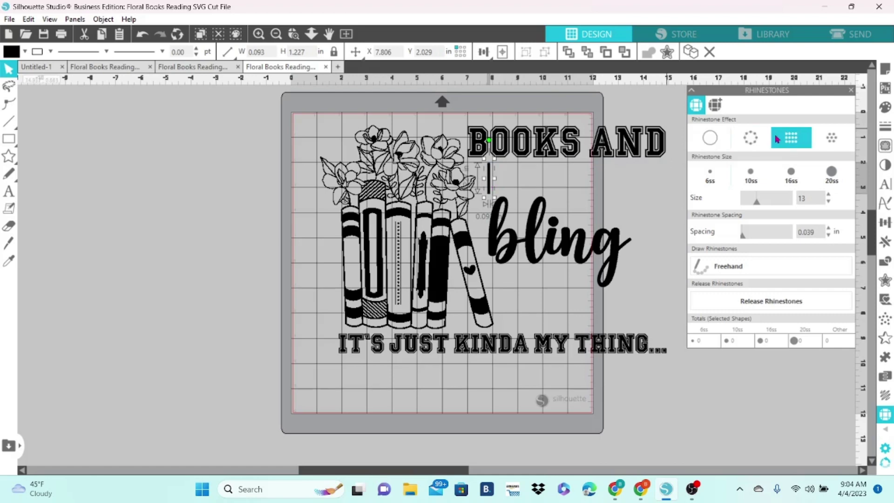
# Duplicate the bar into ray copies around bling, tilting one into a slant.
pyautogui.click(785, 140)
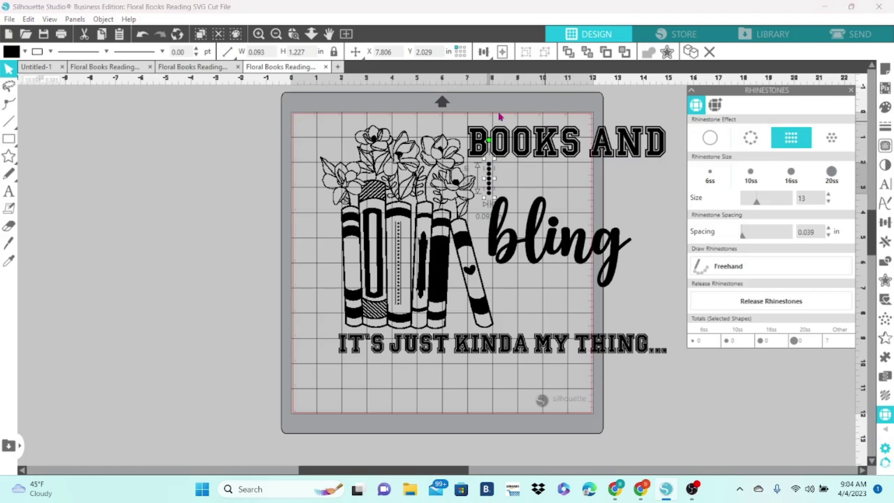
pyautogui.click(142, 35)
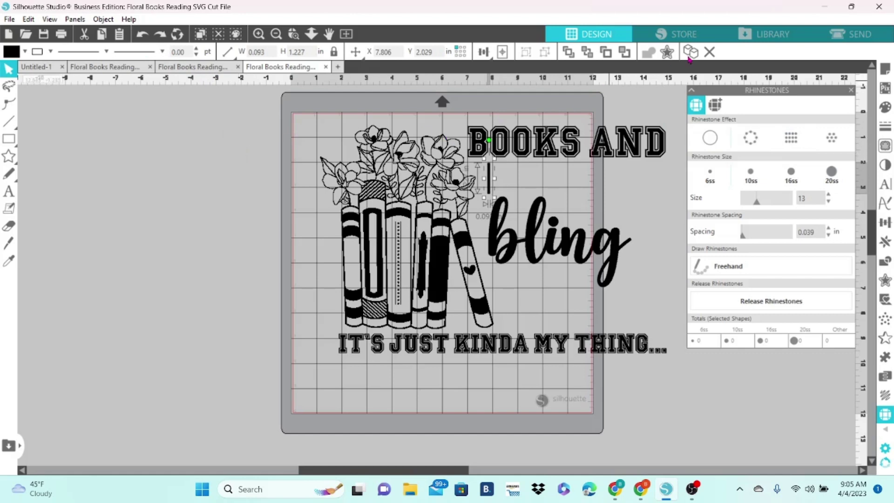
pyautogui.hotkey('ctrl', 'd')
pyautogui.hotkey('ctrl', 'd')
pyautogui.hotkey('ctrl', 'd')
pyautogui.hotkey('ctrl', 'd')
pyautogui.hotkey('ctrl', 'd')
pyautogui.hotkey('ctrl', 'd')
pyautogui.hotkey('ctrl', 'd')
pyautogui.hotkey('ctrl', 'd')
pyautogui.hotkey('ctrl', 'd')
pyautogui.hotkey('ctrl', 'd')
pyautogui.hotkey('ctrl', 'd')
pyautogui.hotkey('ctrl', 'd')
pyautogui.hotkey('ctrl', 'd')
pyautogui.hotkey('ctrl', 'd')
pyautogui.hotkey('ctrl', 'd')
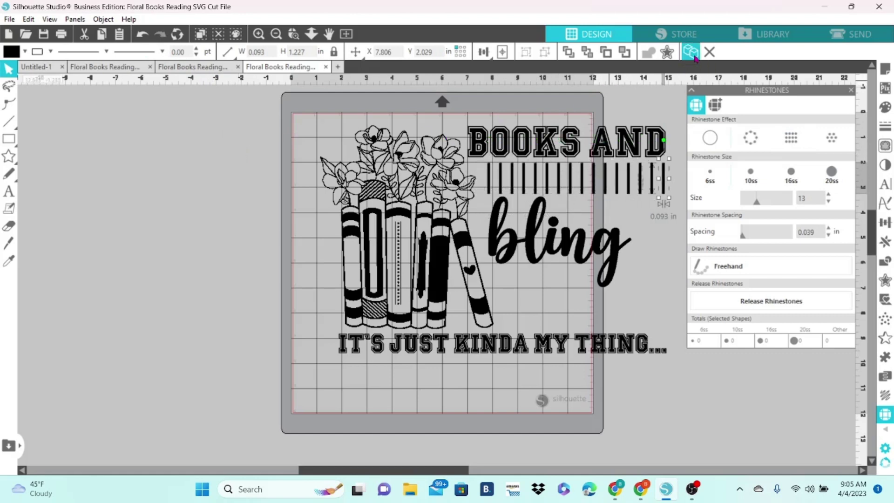
pyautogui.moveTo(661, 177); pyautogui.dragTo(507, 326)
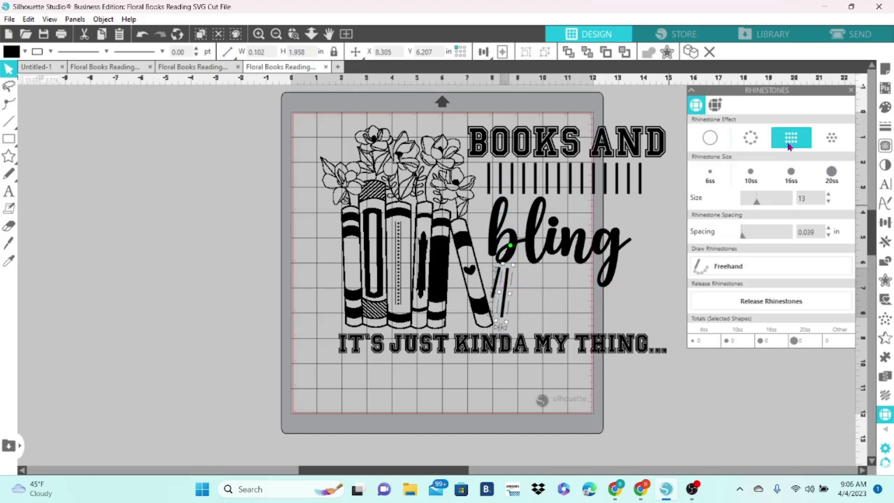
pyautogui.hotkey('ctrl', 'd')
pyautogui.hotkey('ctrl', 'd')
pyautogui.hotkey('ctrl', 'd')
pyautogui.hotkey('ctrl', 'd')
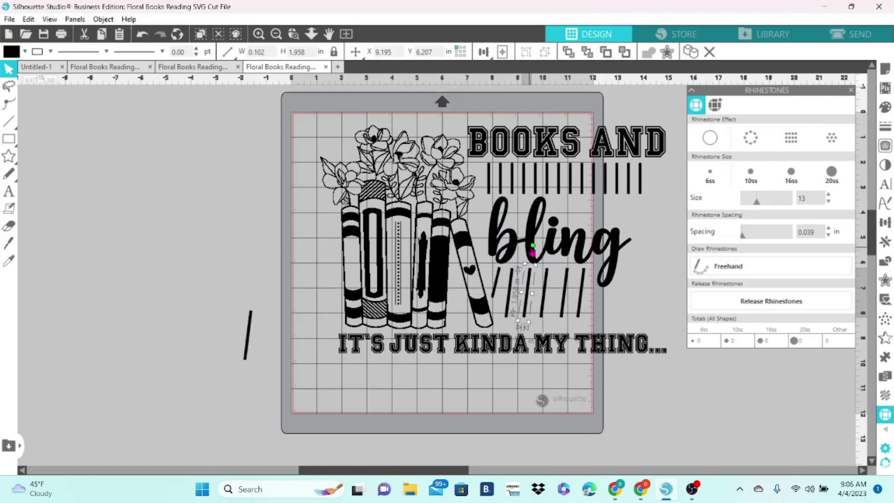
pyautogui.moveTo(515, 313); pyautogui.dragTo(624, 311)
pyautogui.moveTo(624, 256); pyautogui.dragTo(600, 201)
# Move the stray bars off the mat and angle one ray beside the others.
pyautogui.click(549, 301)
pyautogui.moveTo(549, 301); pyautogui.dragTo(256, 282)
pyautogui.moveTo(535, 179); pyautogui.dragTo(250, 282)
pyautogui.click(529, 194)
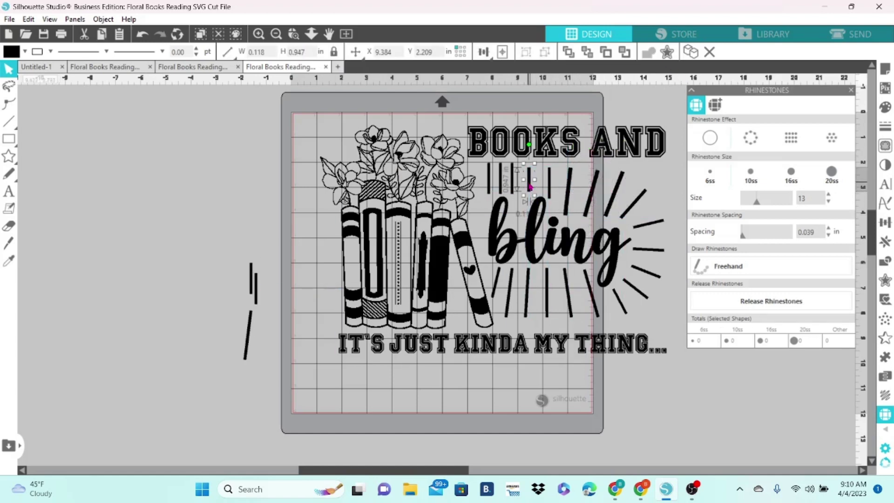
pyautogui.moveTo(532, 154); pyautogui.dragTo(499, 145)
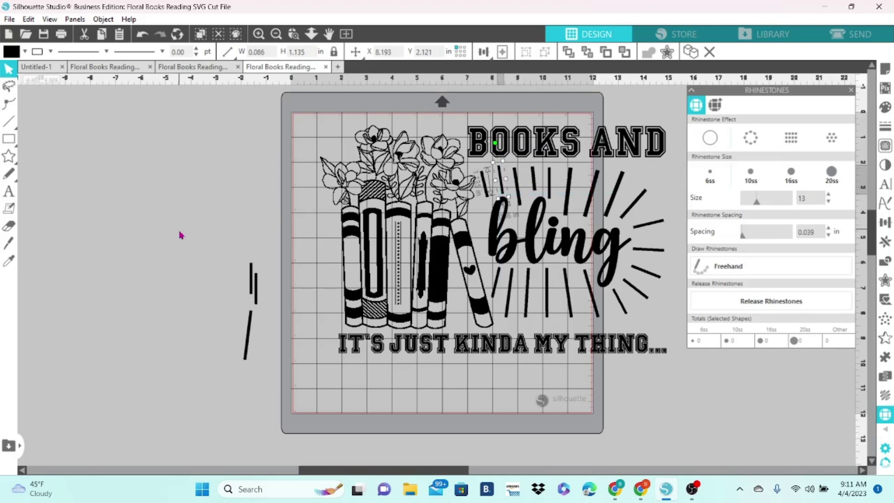
# Delete the stray bars left of the mat.
pyautogui.click(252, 284)
pyautogui.rightClick(248, 334)
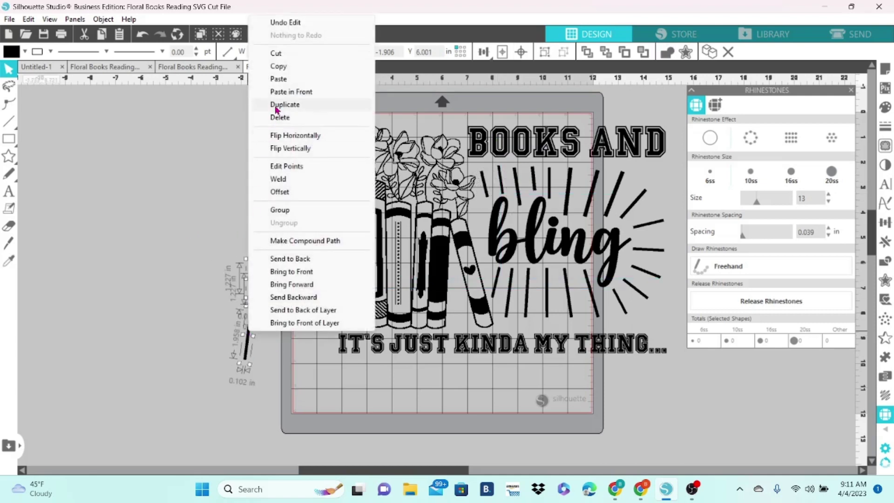
pyautogui.click(280, 117)
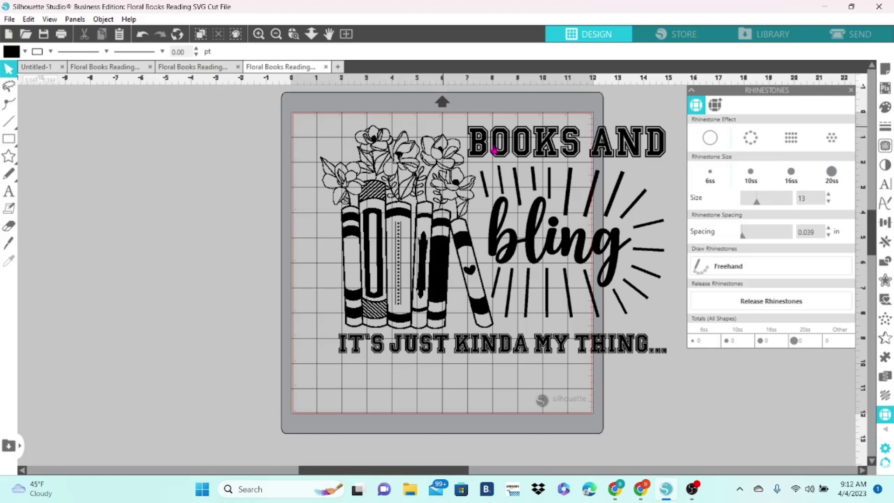
# Group BOOKS AND, the books art, bling and the quote, and move the group off the mat.
pyautogui.click(495, 150)
pyautogui.keyDown('shift'); pyautogui.click(447, 247); pyautogui.keyUp('shift')
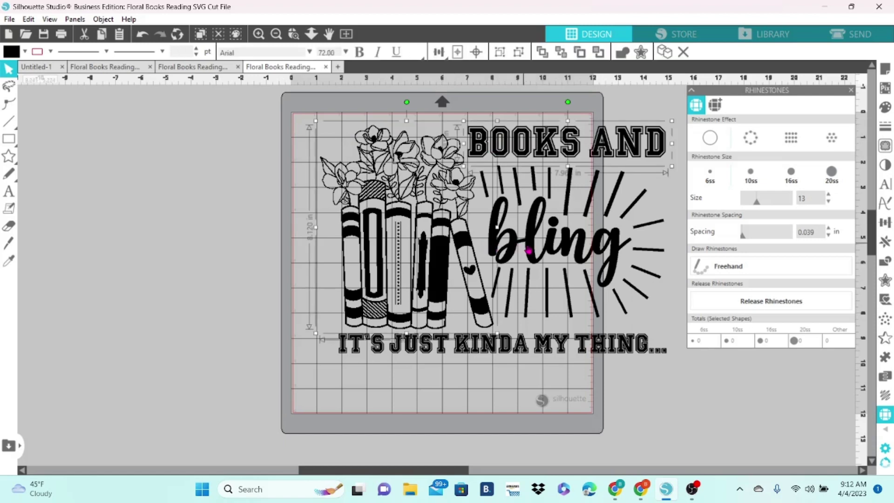
pyautogui.keyDown('shift'); pyautogui.click(531, 251); pyautogui.keyUp('shift')
pyautogui.keyDown('shift'); pyautogui.click(543, 343); pyautogui.keyUp('shift')
pyautogui.rightClick(543, 343)
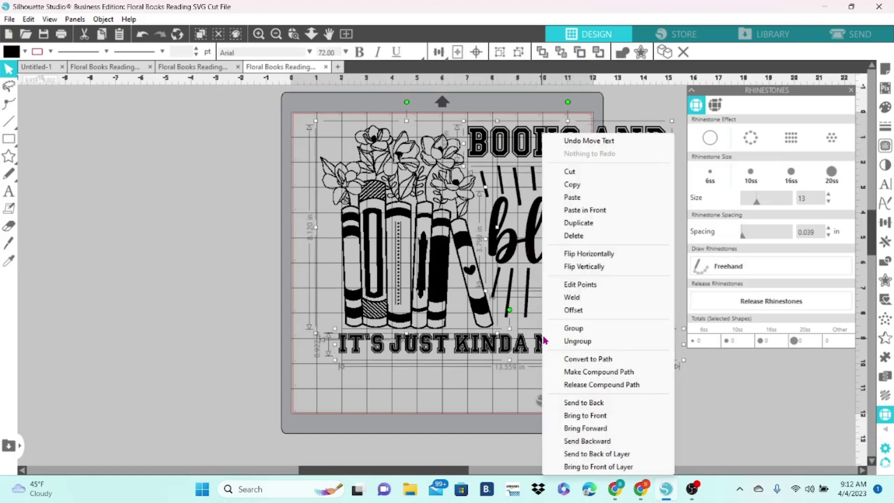
pyautogui.click(566, 328)
pyautogui.moveTo(532, 349); pyautogui.dragTo(213, 373)
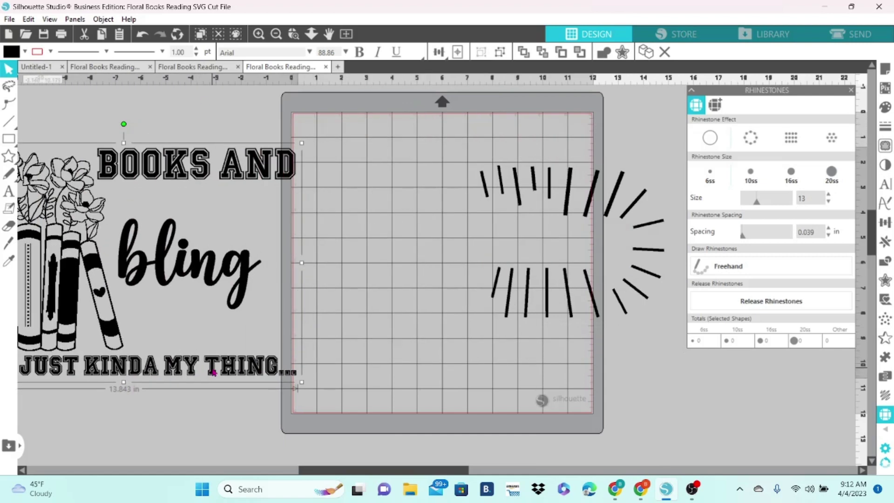
# Group all the ray bars and place the Books and bling group back over them.
pyautogui.moveTo(450, 149); pyautogui.dragTo(680, 331)
pyautogui.rightClick(644, 299)
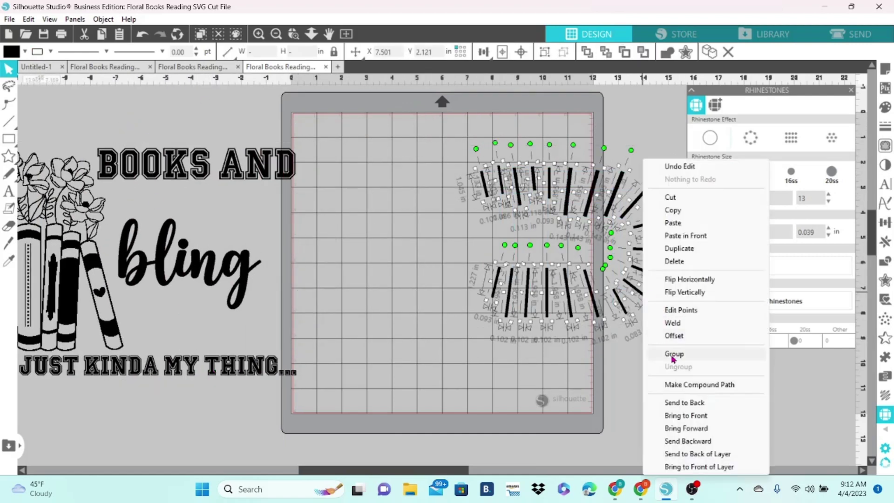
pyautogui.click(673, 354)
pyautogui.moveTo(247, 292); pyautogui.dragTo(619, 269)
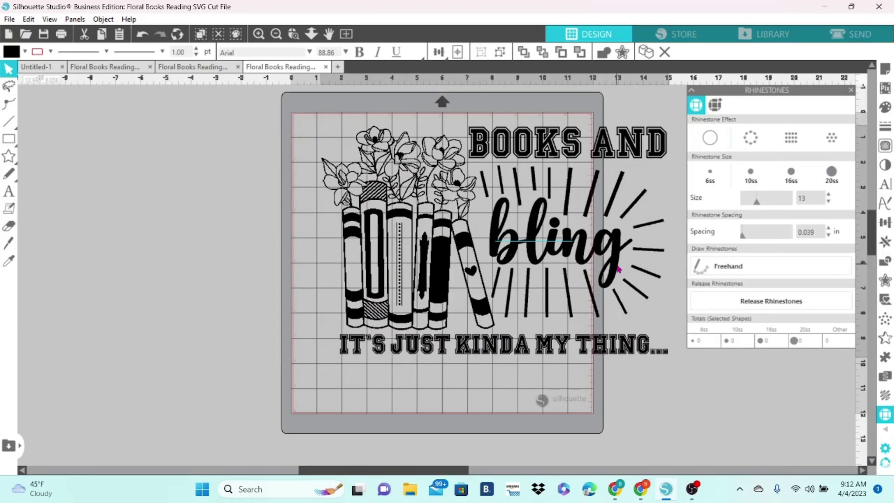
# Group the whole design, fit it on the mat at about 11.6 in wide, then ungroup.
pyautogui.click(431, 199)
pyautogui.moveTo(294, 102); pyautogui.dragTo(675, 366)
pyautogui.rightClick(594, 325)
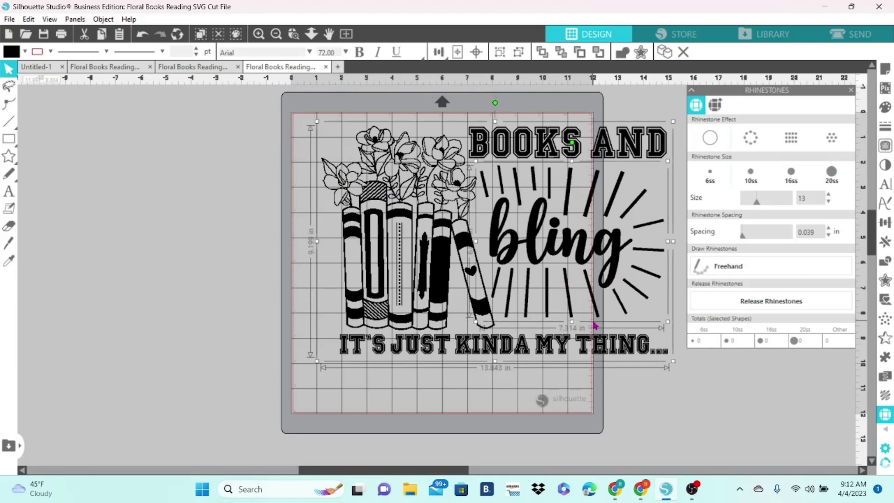
pyautogui.click(617, 329)
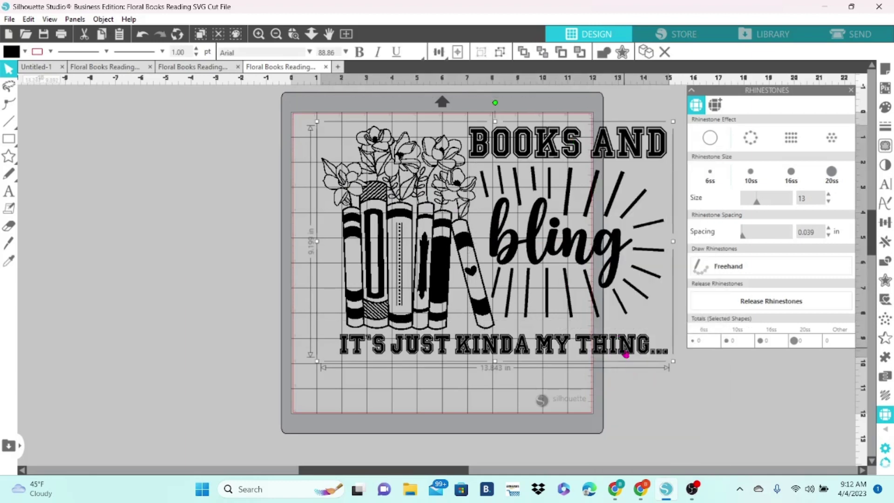
pyautogui.moveTo(627, 355); pyautogui.dragTo(582, 346)
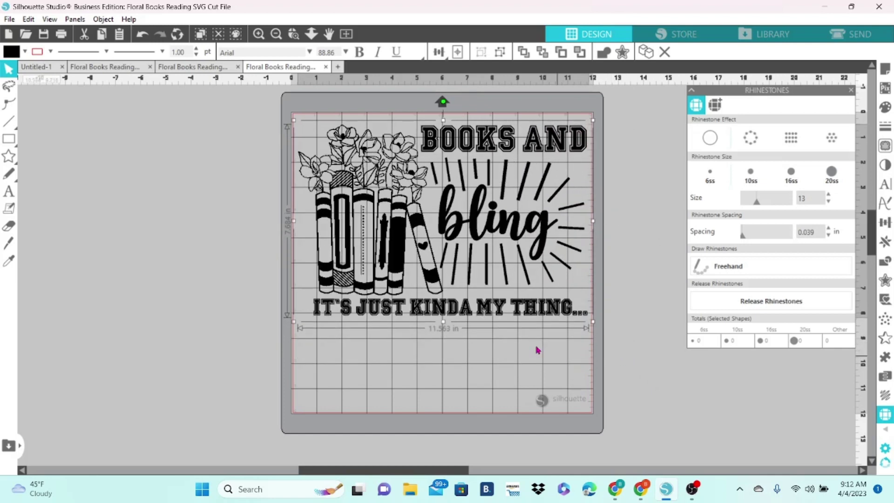
pyautogui.rightClick(522, 317)
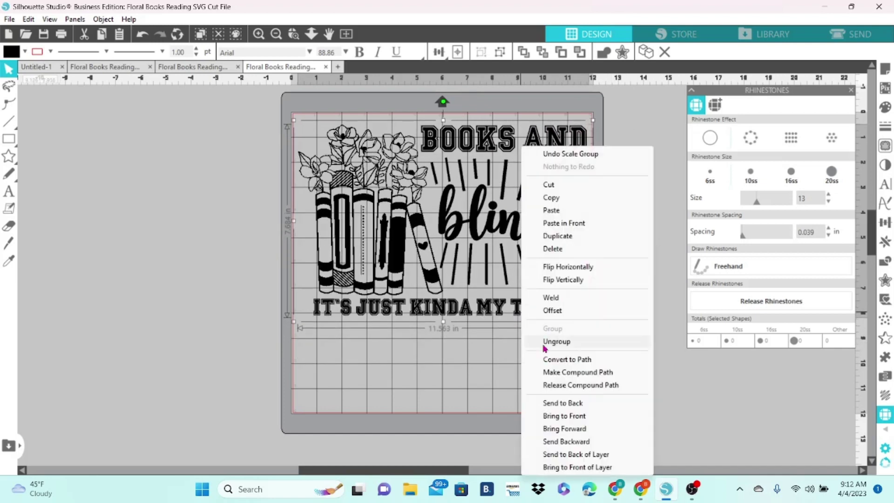
pyautogui.click(544, 344)
# Convert the rays alone into a grid rhinestone effect and release the rhinestones.
pyautogui.moveTo(399, 256); pyautogui.dragTo(87, 265)
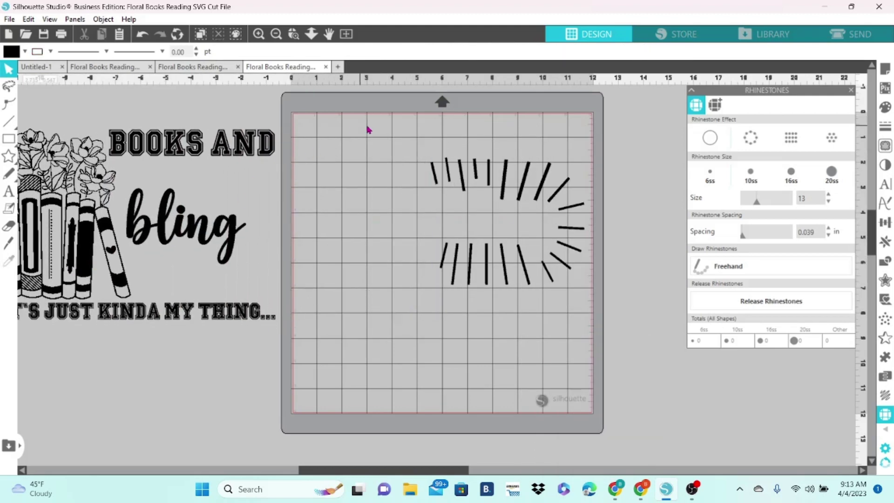
pyautogui.click(508, 185)
pyautogui.click(792, 137)
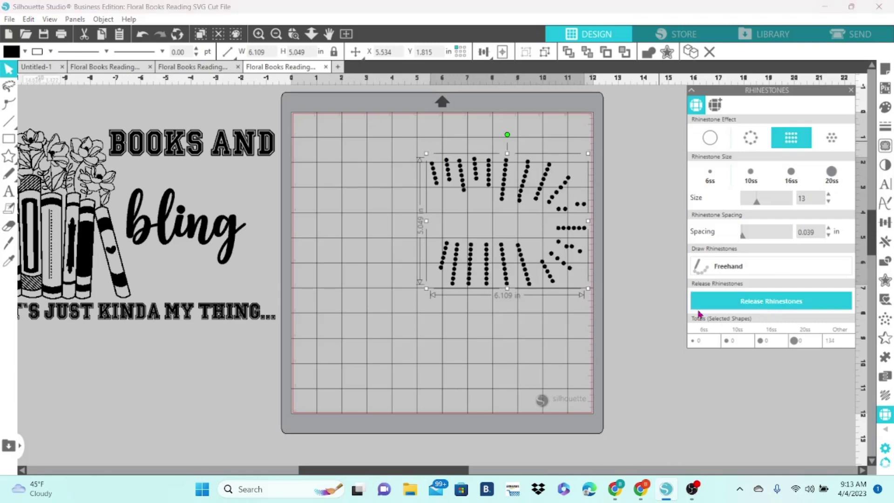
pyautogui.click(794, 303)
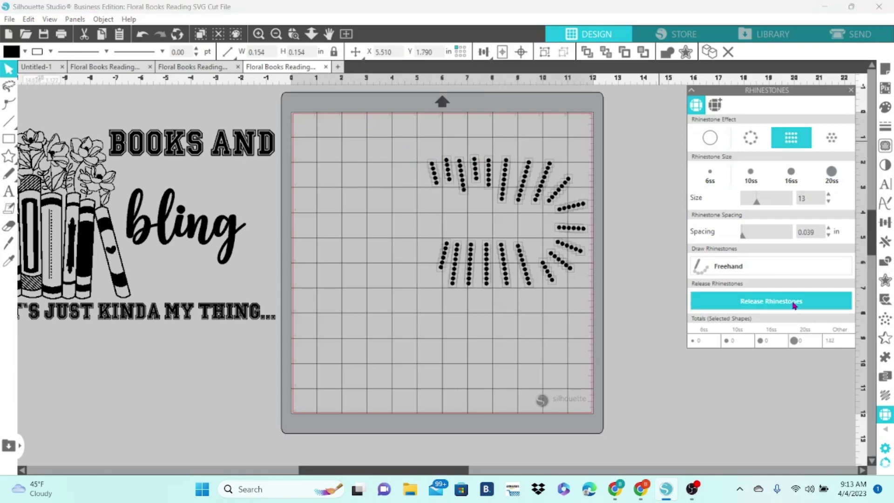
# Group the released rhinestones and move the Books and bling design back over them.
pyautogui.click(574, 271)
pyautogui.rightClick(574, 270)
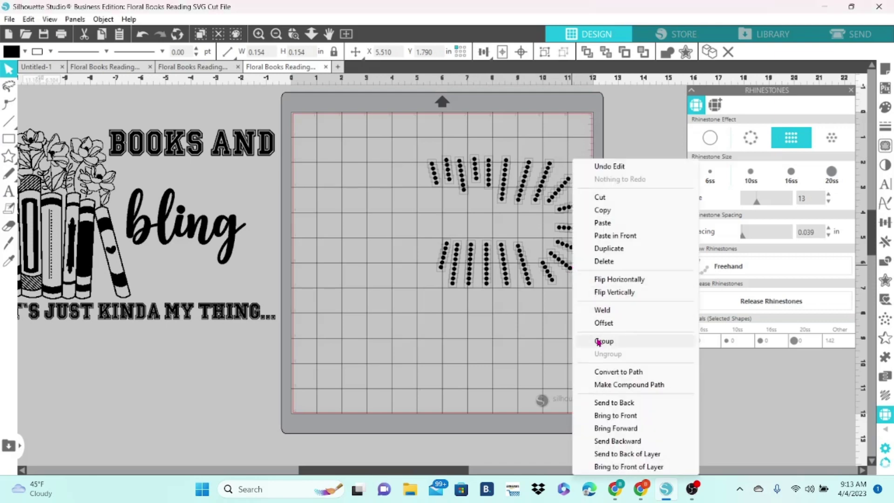
pyautogui.click(598, 342)
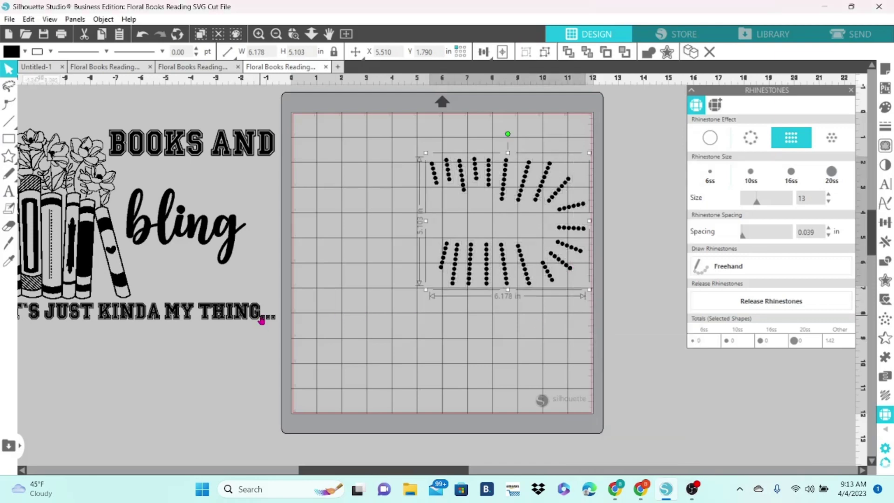
pyautogui.moveTo(257, 320); pyautogui.dragTo(571, 313)
pyautogui.click(571, 313)
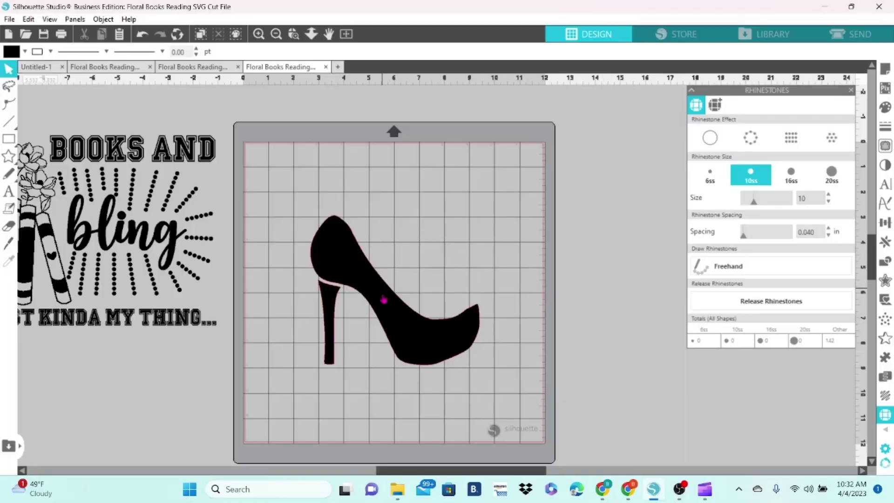
# Try single, outline and grid rhinestone effects on the shoe, settling on Radial Fill.
pyautogui.click(384, 298)
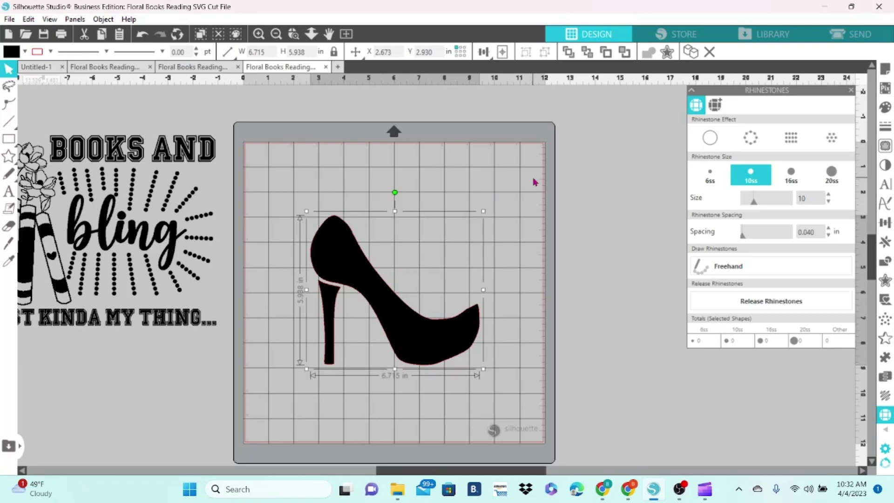
pyautogui.click(703, 141)
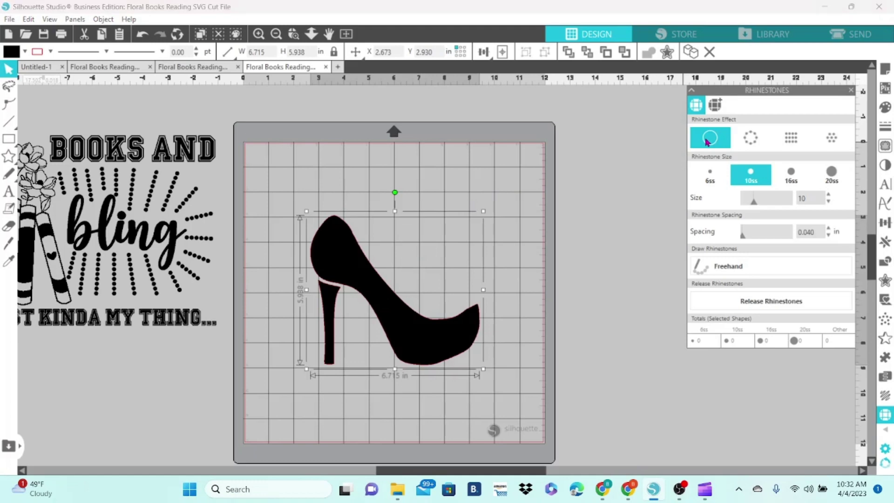
pyautogui.click(750, 139)
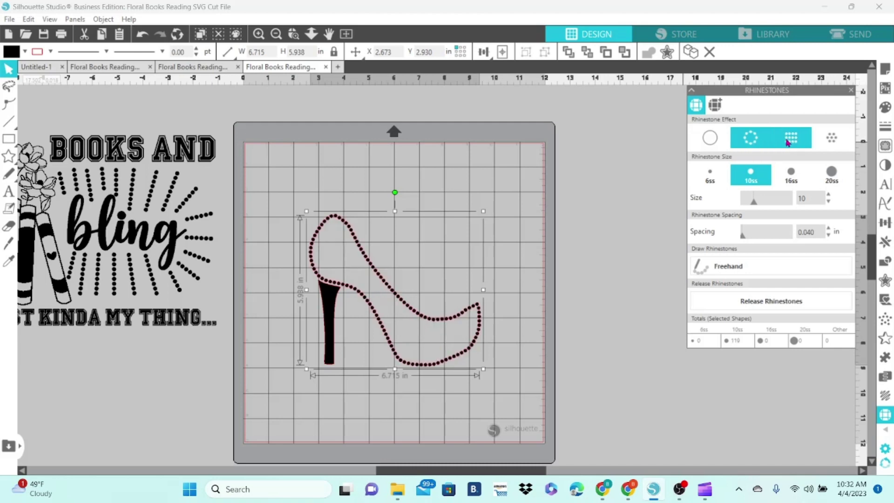
pyautogui.click(788, 141)
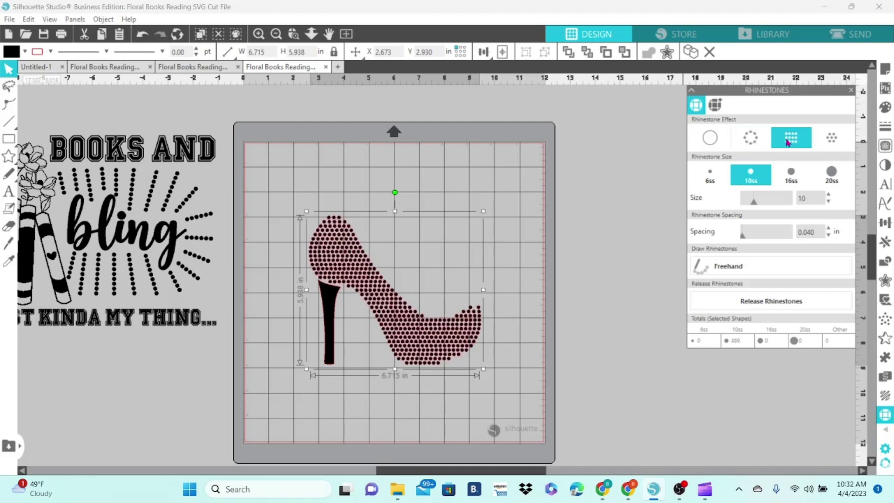
pyautogui.click(830, 143)
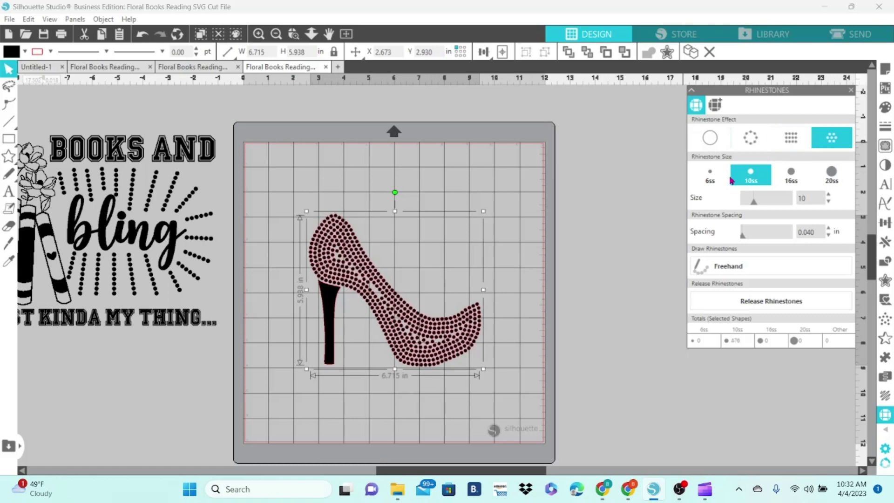
# Compare 6ss, 16ss and 20ss stone sizes against the chosen 10ss size.
pyautogui.click(712, 179)
pyautogui.click(741, 180)
pyautogui.click(786, 184)
pyautogui.click(822, 185)
pyautogui.moveTo(743, 239); pyautogui.dragTo(751, 242)
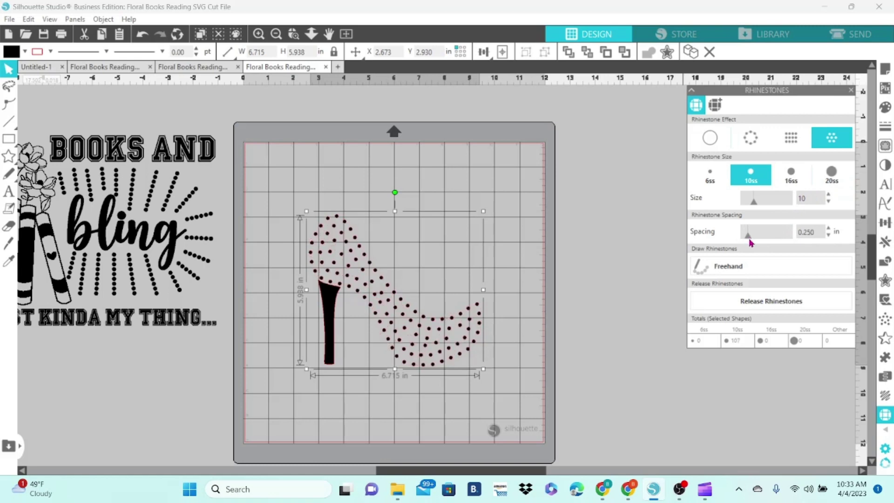
pyautogui.click(828, 230)
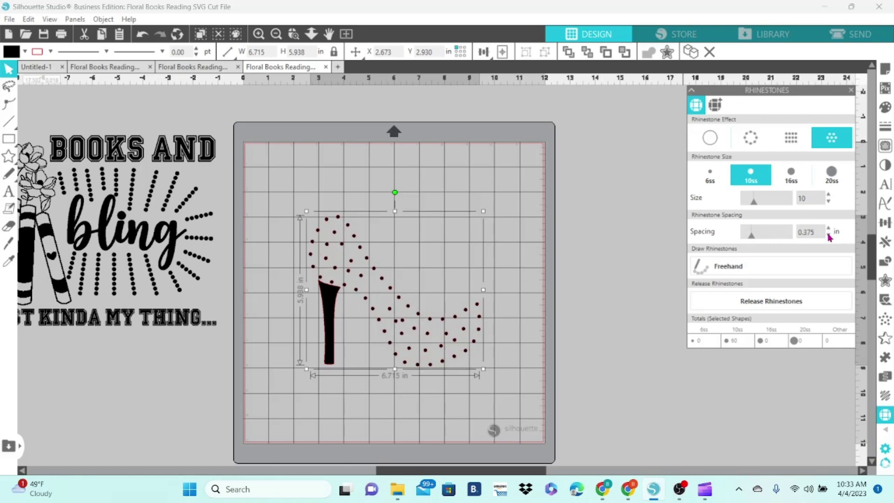
pyautogui.click(829, 235)
pyautogui.click(829, 235)
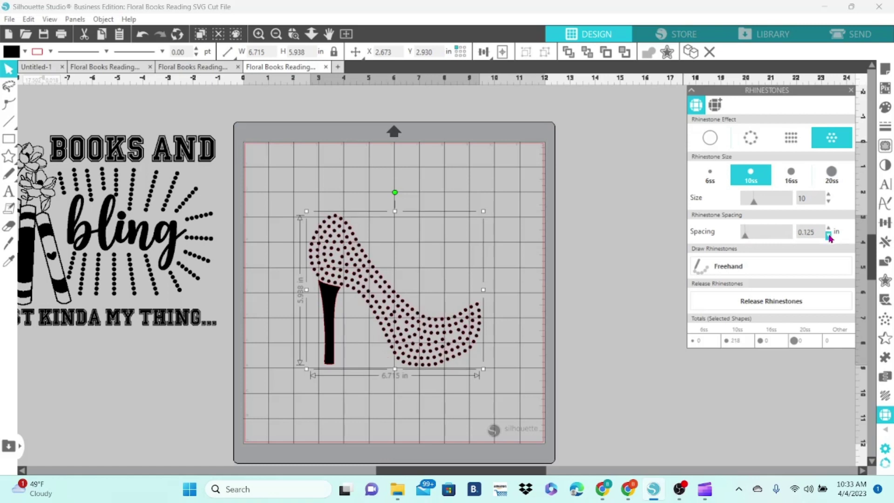
pyautogui.click(828, 235)
pyautogui.doubleClick(817, 232)
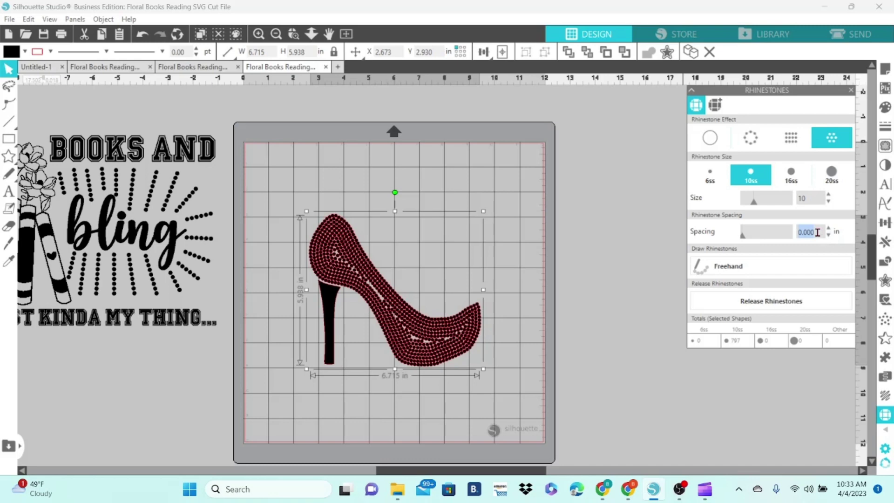
pyautogui.write('.04')
pyautogui.press('Return')
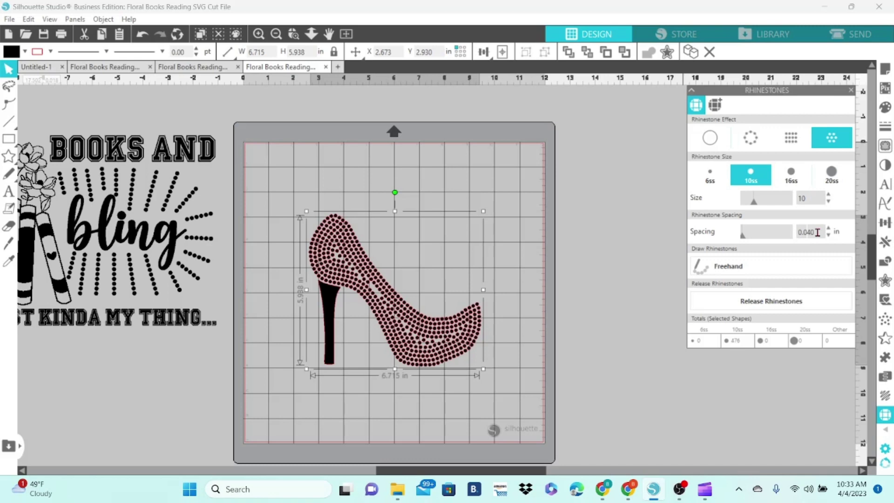
# Switch the shoe to a grid fill, release it into 469 separate 10ss stones, and select a toe stone.
pyautogui.click(790, 147)
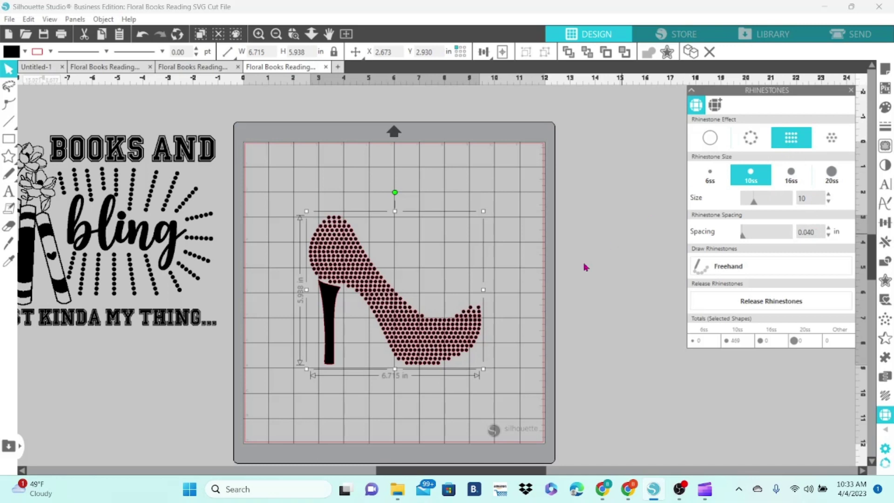
pyautogui.moveTo(474, 310); pyautogui.dragTo(474, 311)
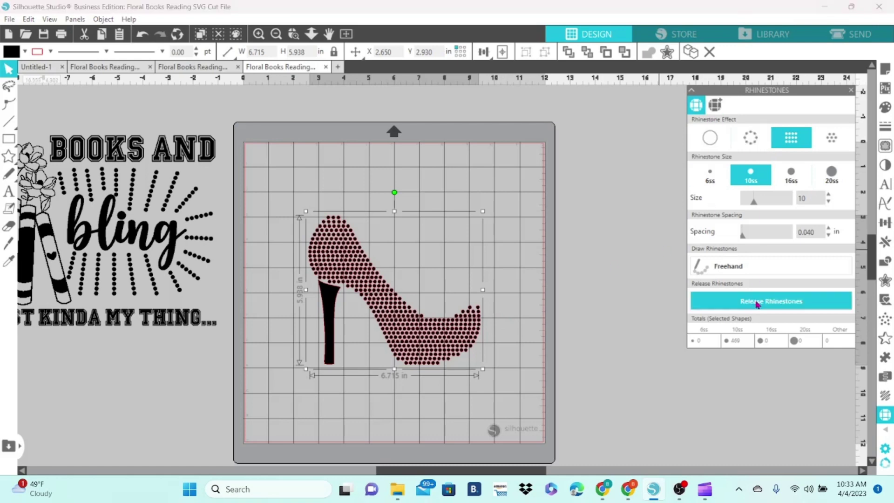
pyautogui.click(756, 302)
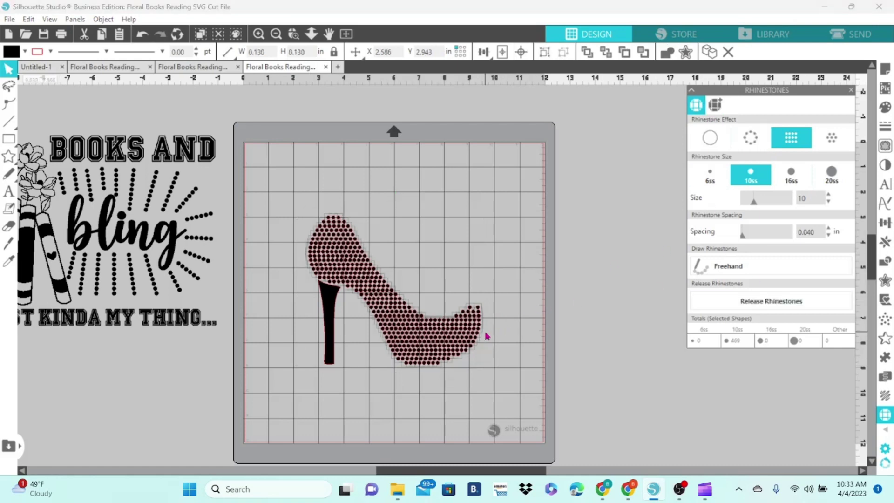
pyautogui.click(497, 343)
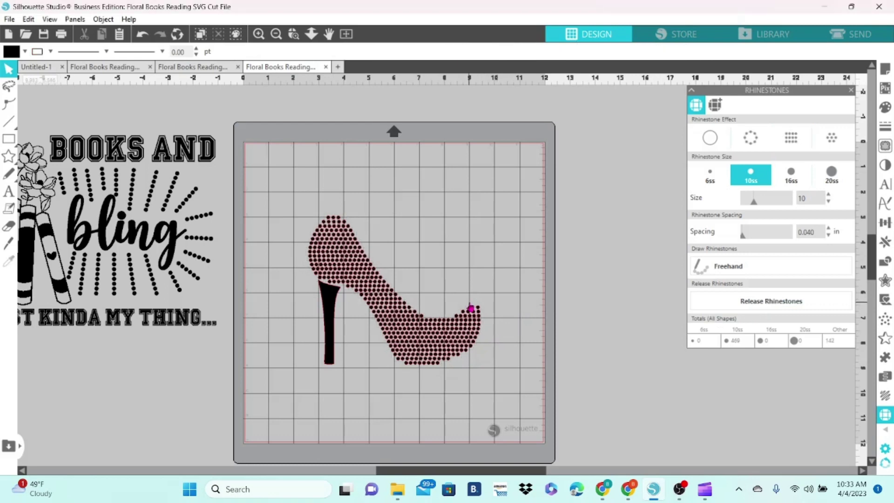
pyautogui.click(471, 311)
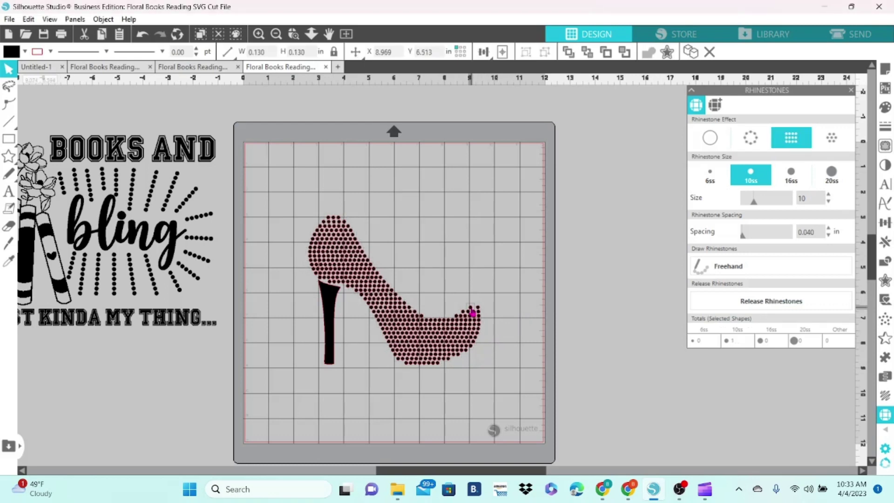
# Delete the two stray rhinestones at the shoe's toe.
pyautogui.moveTo(479, 311); pyautogui.dragTo(478, 310)
pyautogui.rightClick(439, 369)
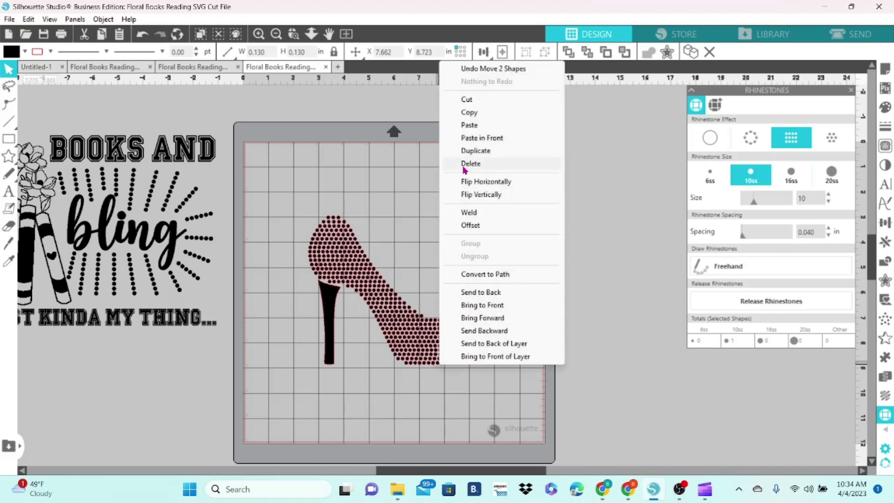
pyautogui.click(479, 164)
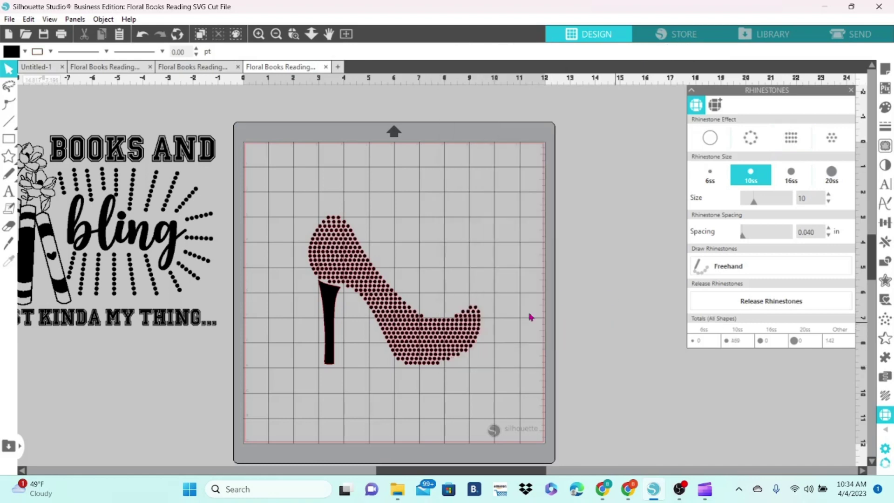
# Move the black heel aside, select the shoe, then return the heel beneath it.
pyautogui.moveTo(329, 339); pyautogui.dragTo(242, 347)
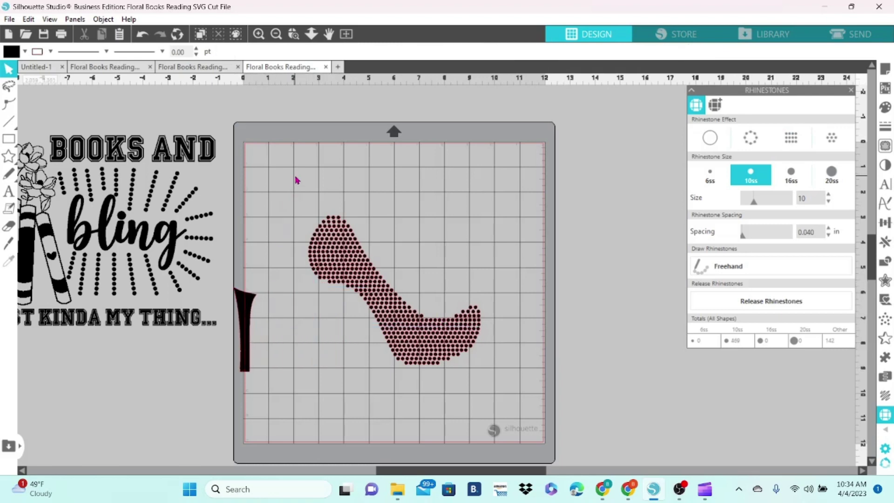
pyautogui.moveTo(295, 176); pyautogui.dragTo(484, 374)
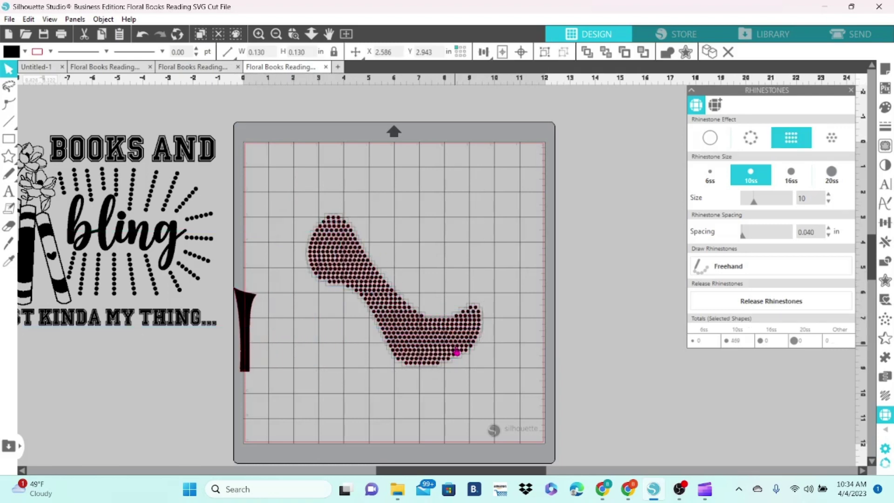
pyautogui.rightClick(456, 352)
pyautogui.click(484, 227)
pyautogui.moveTo(251, 319); pyautogui.dragTo(331, 310)
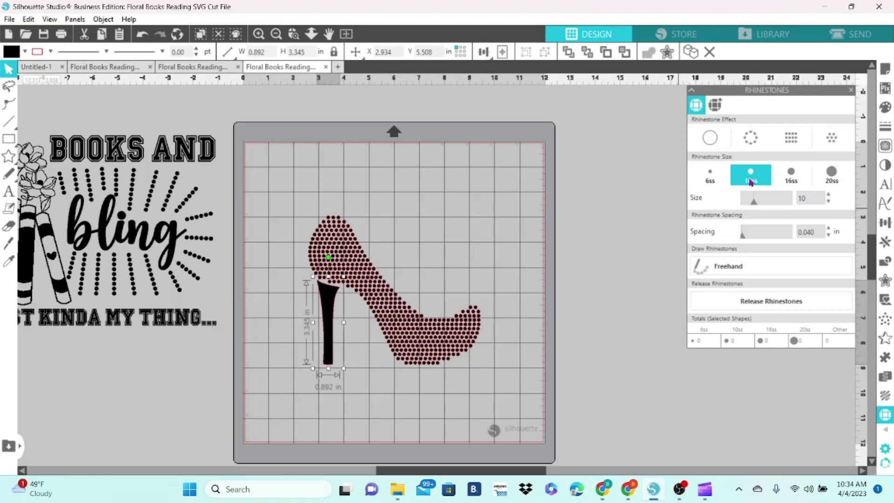
# Apply a fill Rhinestone Effect to the black heel with 10ss stones.
pyautogui.click(750, 142)
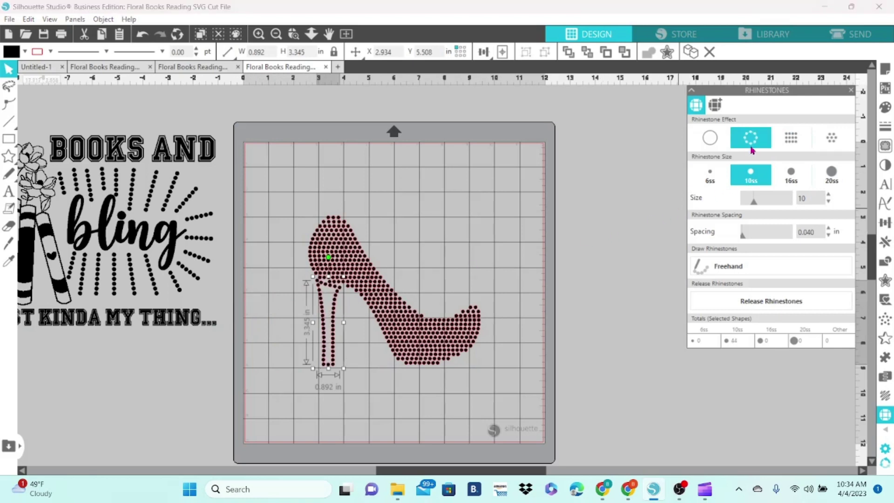
pyautogui.click(788, 139)
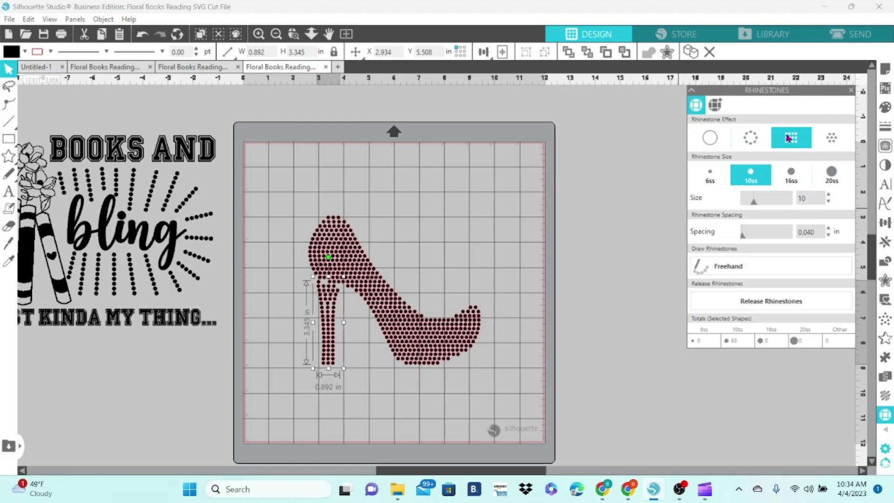
pyautogui.click(572, 299)
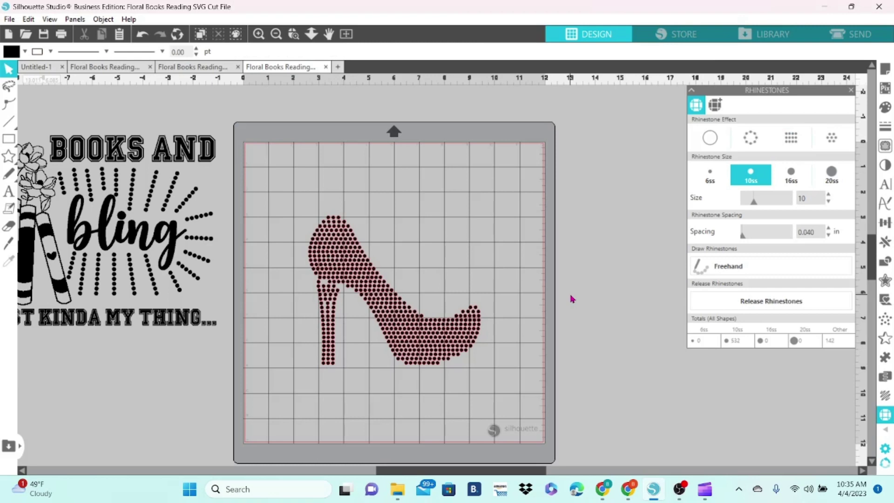
# Release the heel's rhinestones into 61 separate stones and move one stone aside.
pyautogui.click(331, 325)
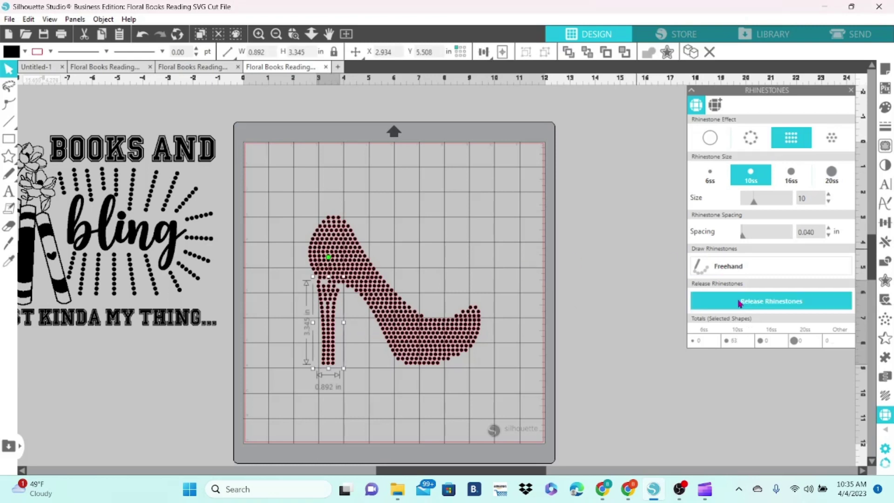
pyautogui.click(740, 301)
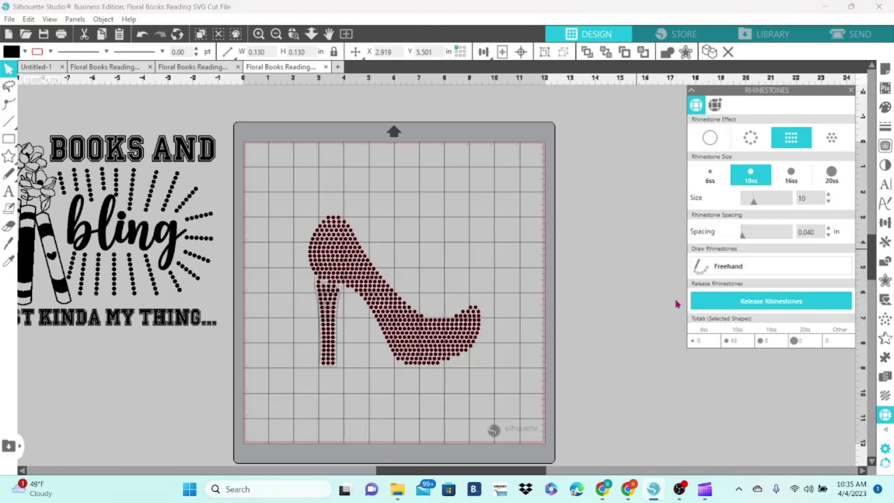
pyautogui.click(467, 347)
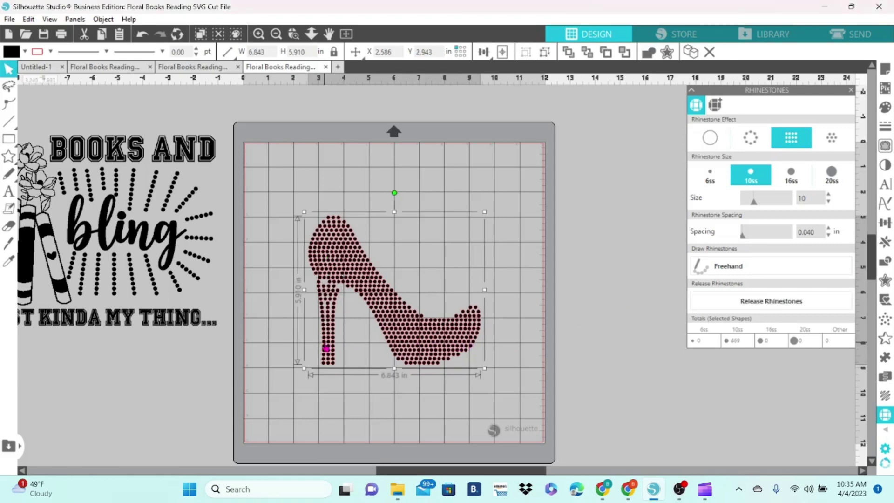
pyautogui.click(331, 347)
pyautogui.moveTo(331, 348)
pyautogui.mouseDown()
pyautogui.moveTo(318, 281)
pyautogui.moveTo(275, 302)
pyautogui.mouseUp()
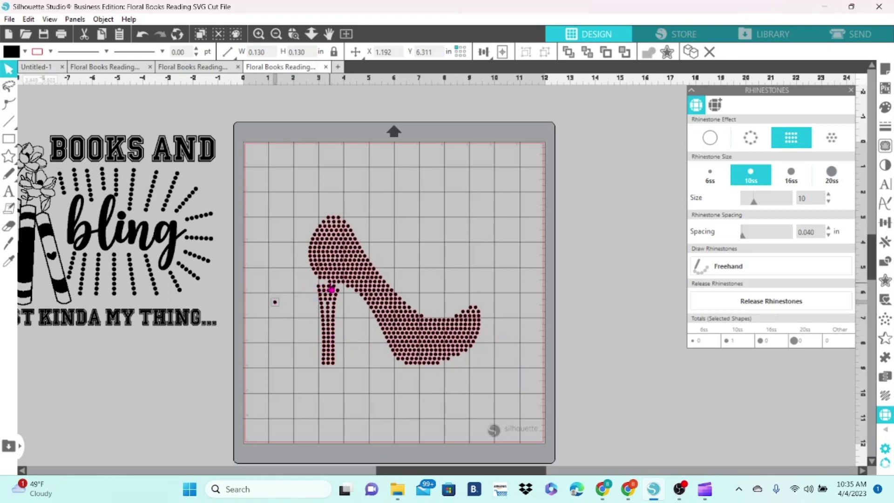
# Move the shoe upper aside and group the heel's rhinestones together.
pyautogui.click(332, 289)
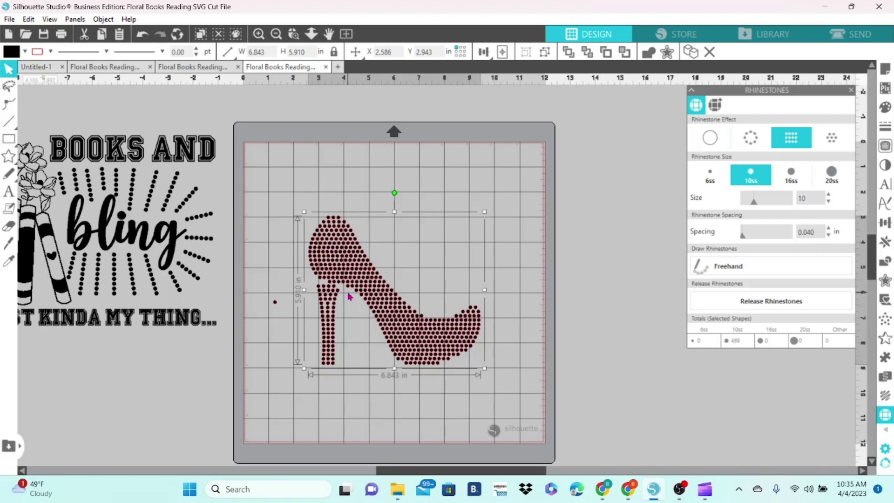
pyautogui.moveTo(371, 287); pyautogui.dragTo(496, 278)
pyautogui.moveTo(315, 273); pyautogui.dragTo(335, 368)
pyautogui.rightClick(334, 367)
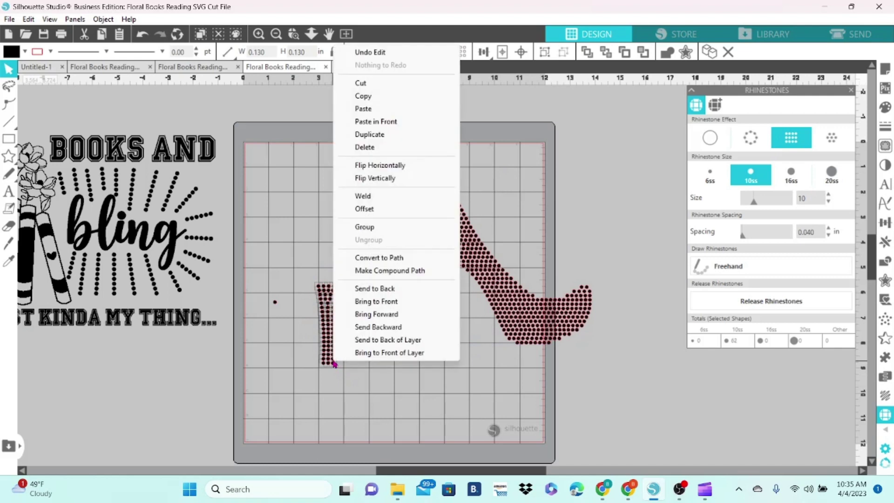
pyautogui.click(365, 227)
# Move the shoe upper back onto the heel and ungroup its rhinestones.
pyautogui.moveTo(450, 268); pyautogui.dragTo(340, 280)
pyautogui.rightClick(354, 283)
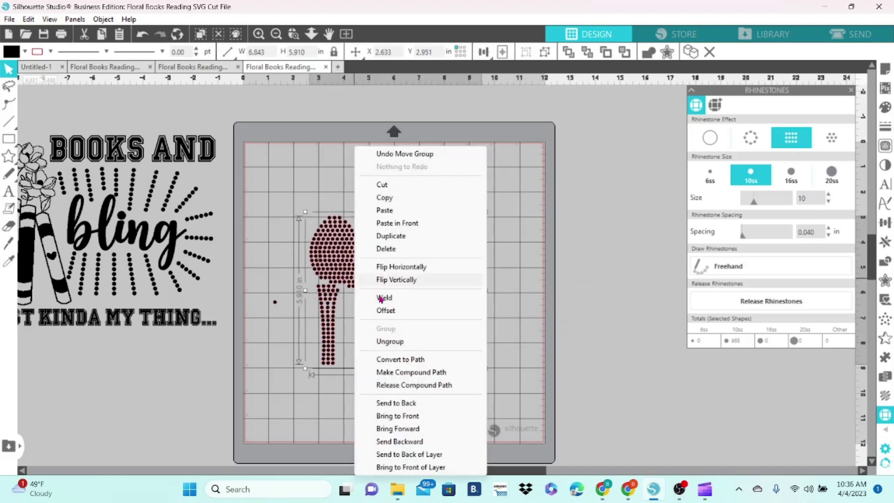
pyautogui.click(387, 341)
pyautogui.click(465, 366)
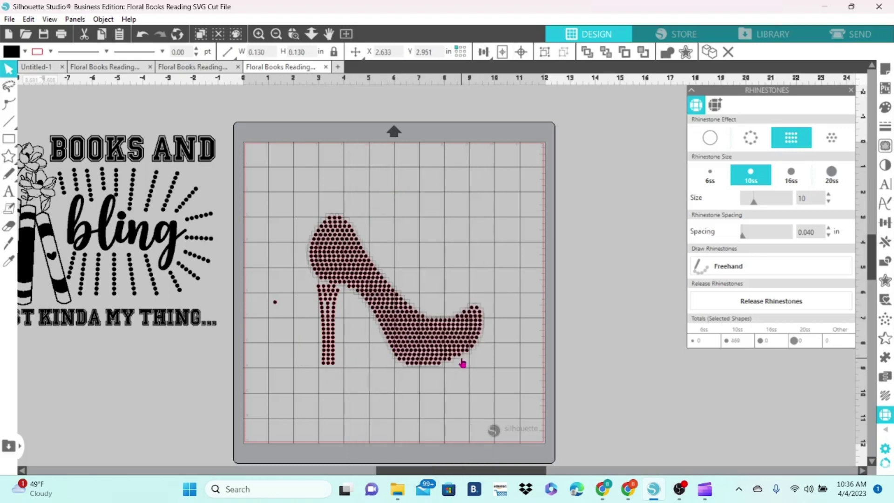
pyautogui.click(472, 390)
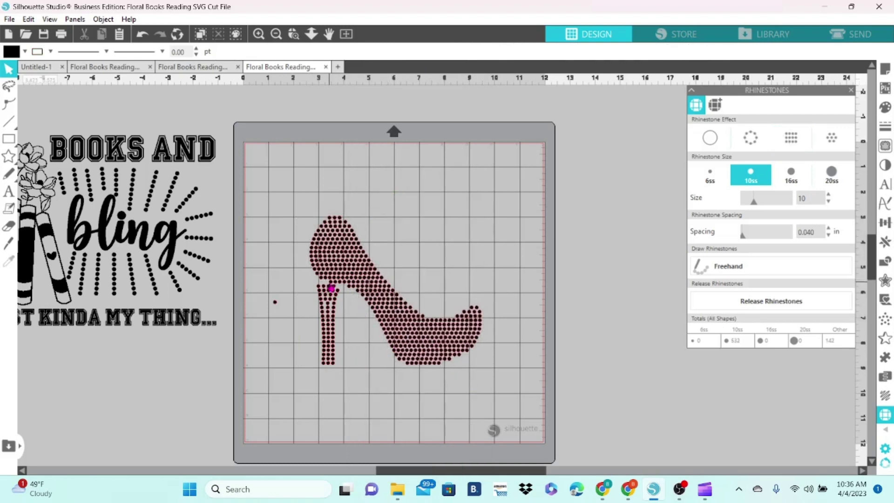
# Delete the stray loose rhinestone, leaving 528 10ss stones.
pyautogui.moveTo(331, 289); pyautogui.dragTo(275, 301)
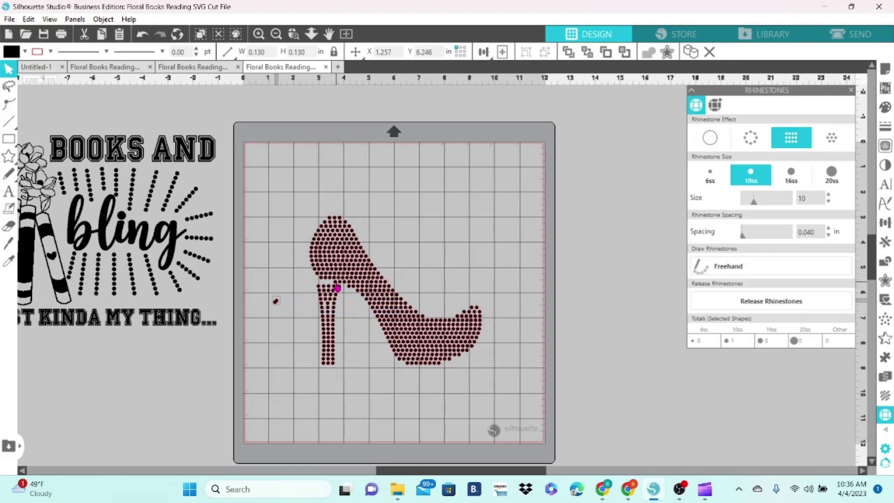
pyautogui.moveTo(277, 302)
pyautogui.mouseDown()
pyautogui.moveTo(289, 324)
pyautogui.moveTo(275, 295)
pyautogui.moveTo(299, 330)
pyautogui.moveTo(278, 305)
pyautogui.mouseUp()
pyautogui.click(263, 285)
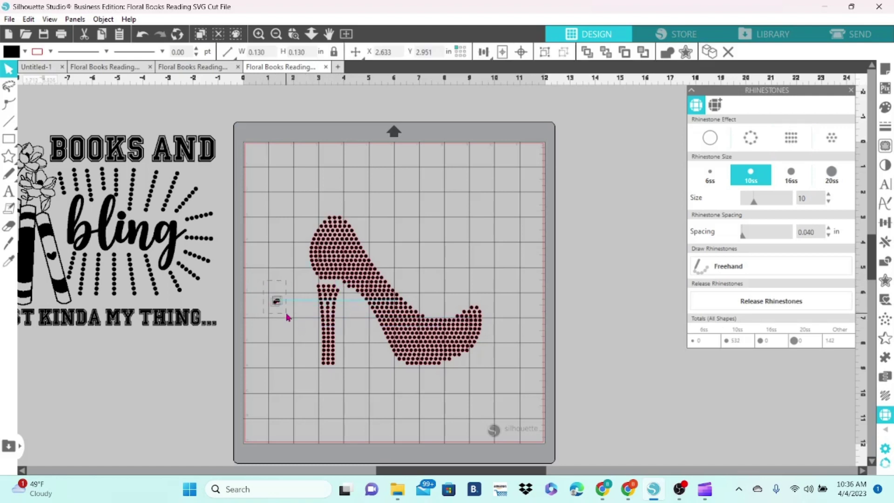
pyautogui.rightClick(277, 307)
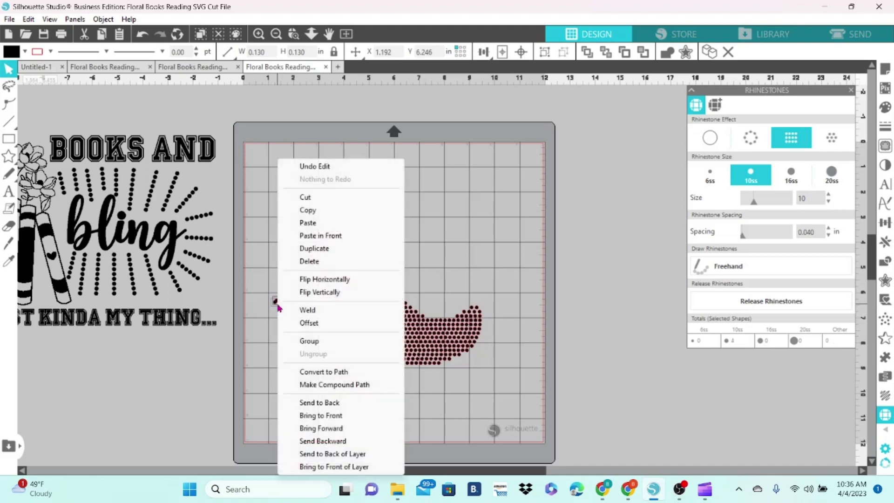
pyautogui.click(323, 263)
# Place the grouped heel to the left of the shoe.
pyautogui.click(329, 298)
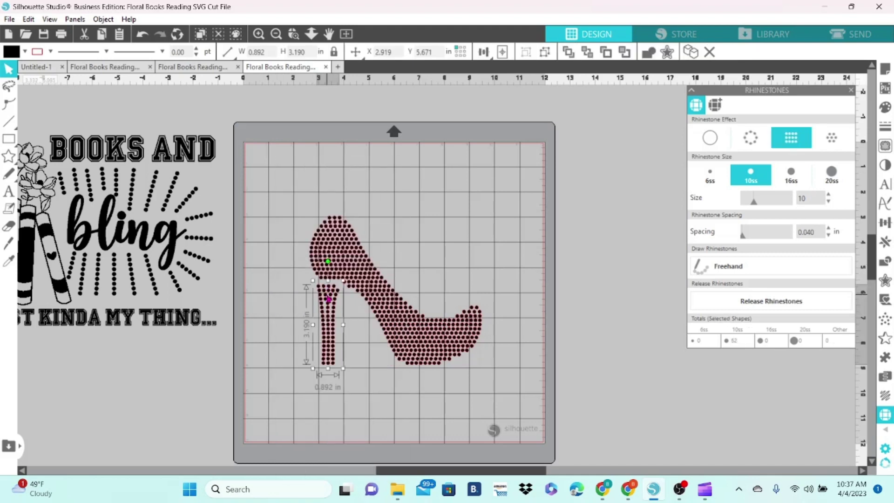
pyautogui.click(408, 264)
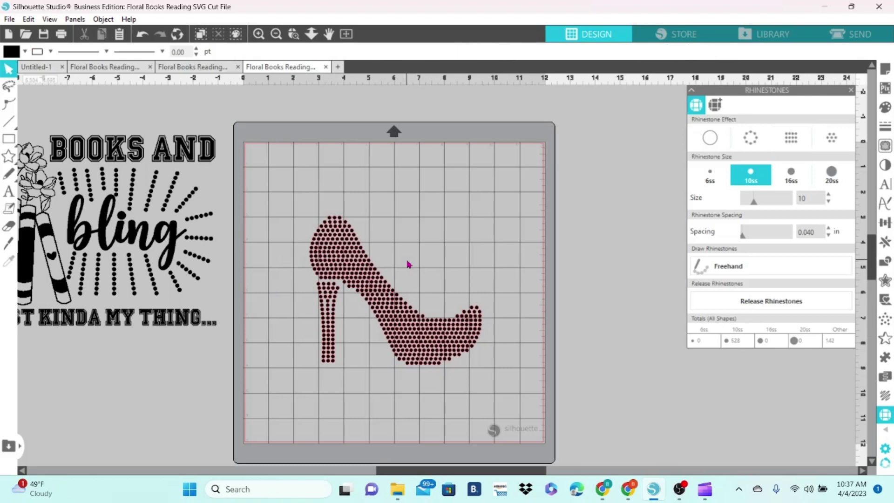
pyautogui.moveTo(331, 298); pyautogui.dragTo(275, 316)
pyautogui.moveTo(413, 281); pyautogui.dragTo(513, 387)
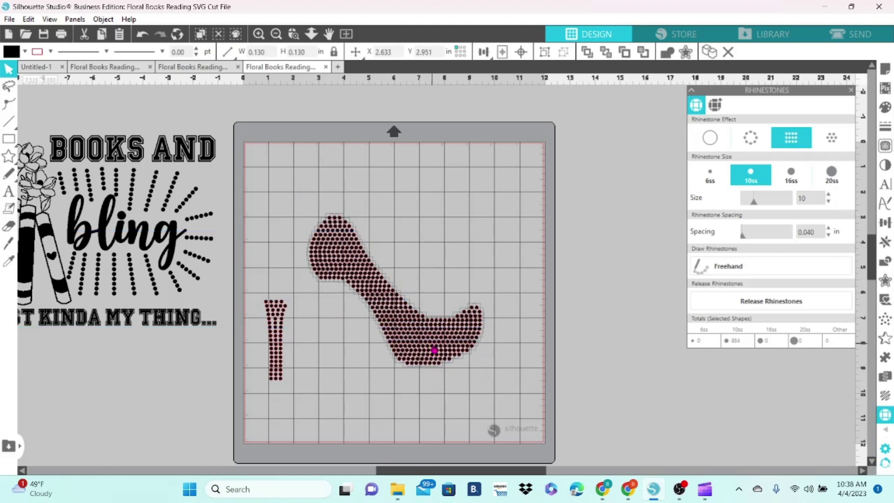
# Group the shoe's rhinestones, move shoe and heel to the mat's top, and open the Send panel.
pyautogui.rightClick(433, 350)
pyautogui.click(457, 211)
pyautogui.moveTo(437, 340); pyautogui.dragTo(495, 275)
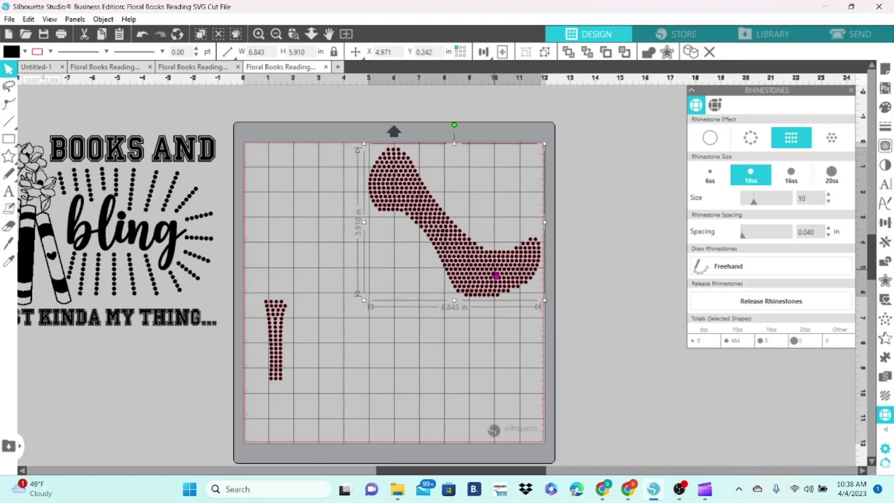
pyautogui.moveTo(276, 359); pyautogui.dragTo(272, 223)
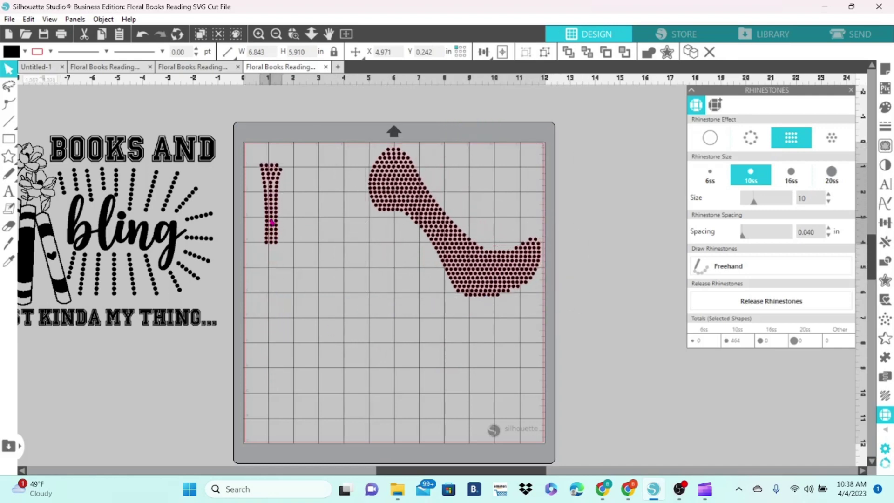
pyautogui.click(271, 224)
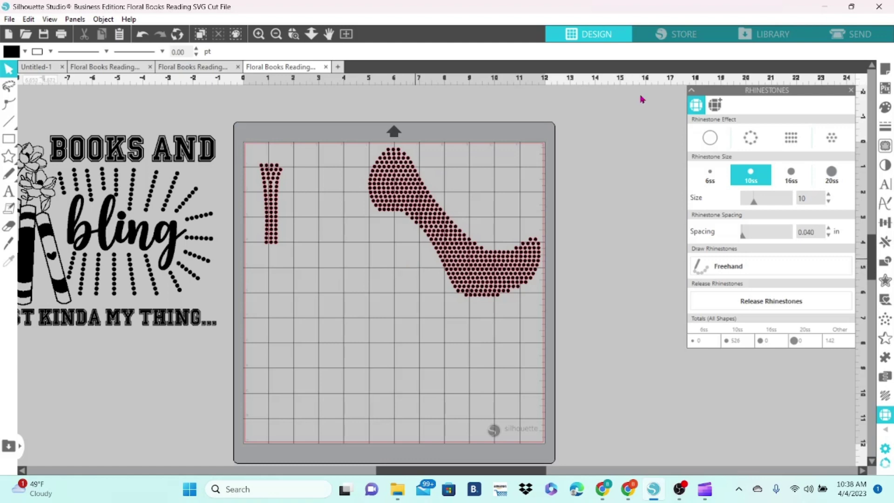
pyautogui.click(833, 39)
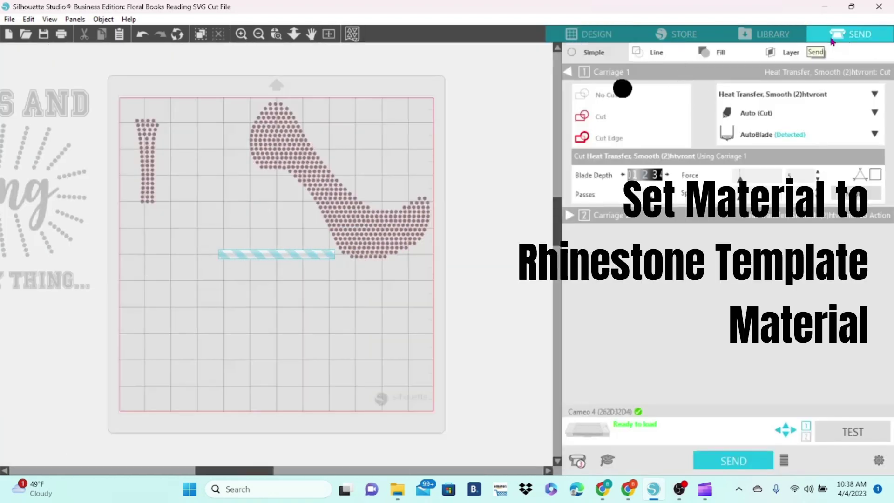